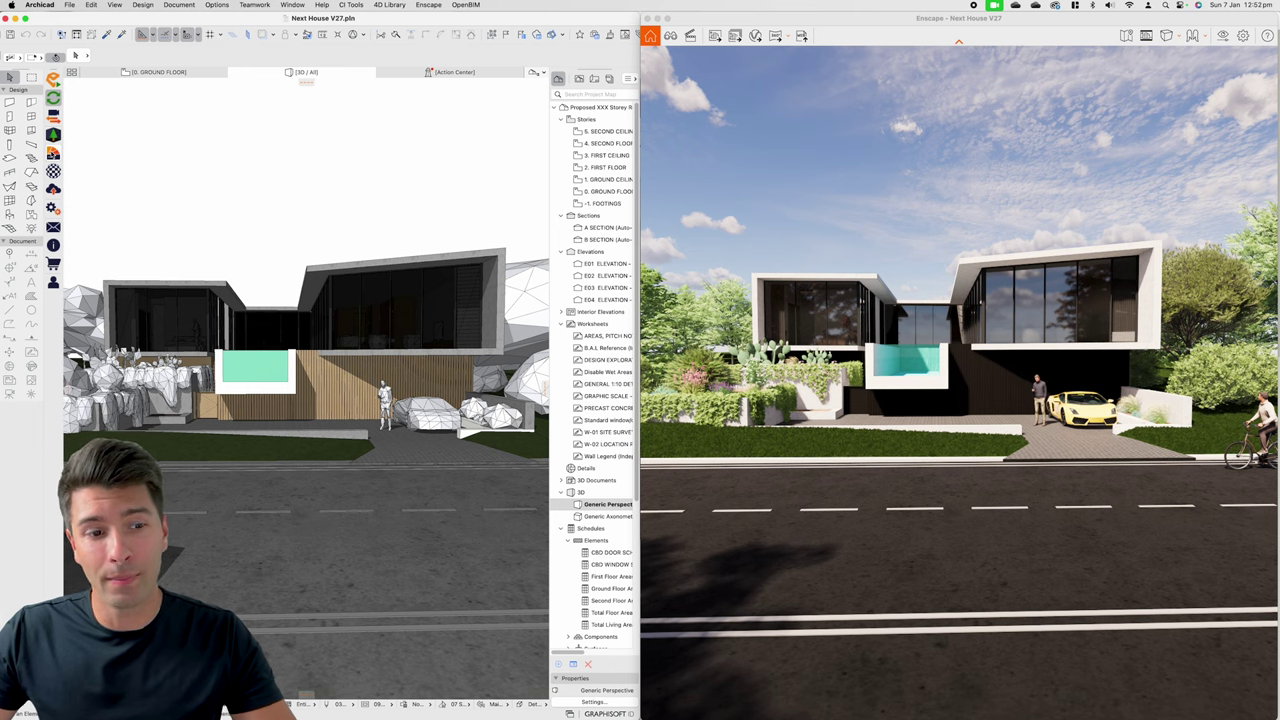
- Open the Enscape Material Library and browse its Concrete and Glass categories
click(55, 153)
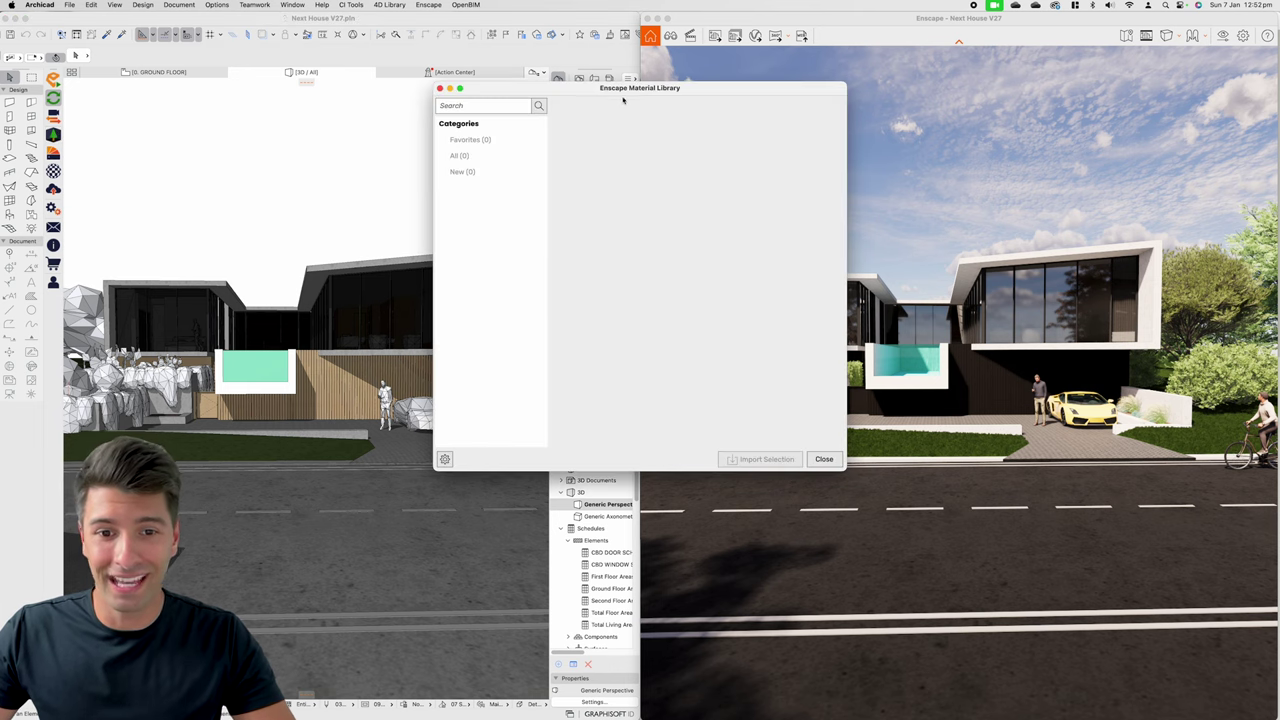
drag(623, 100, 347, 121)
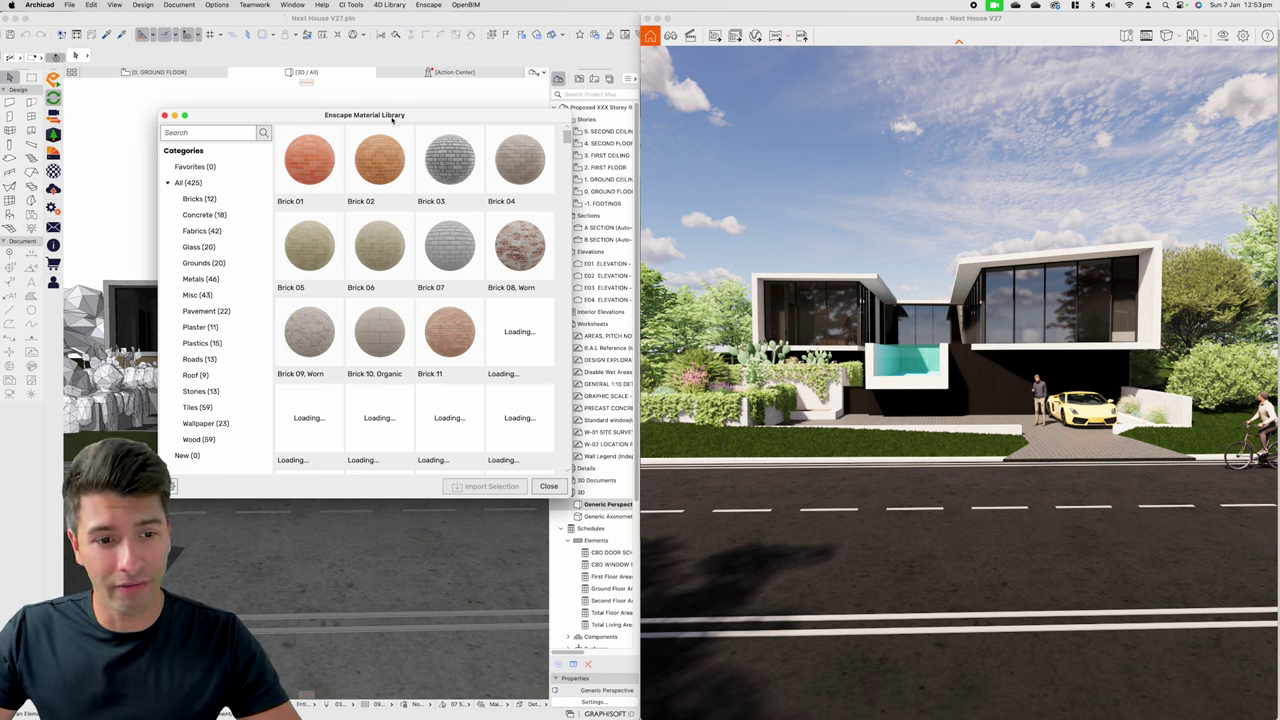
click(221, 214)
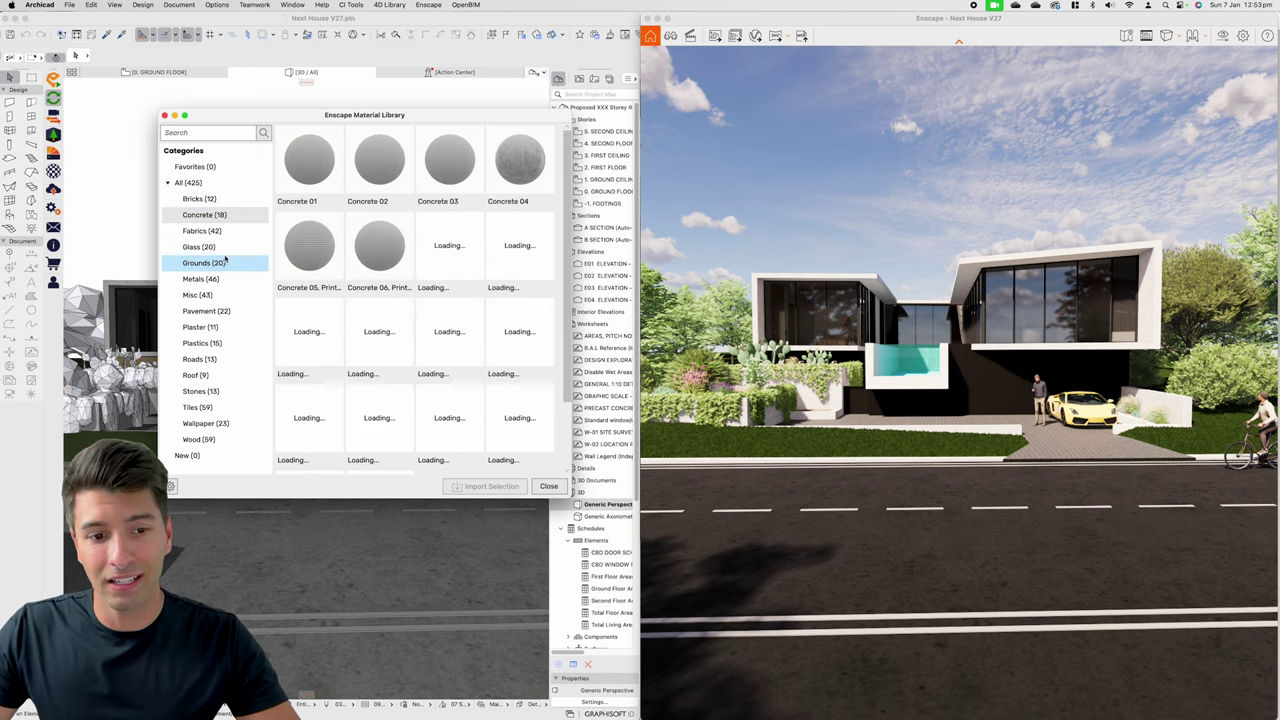
click(225, 248)
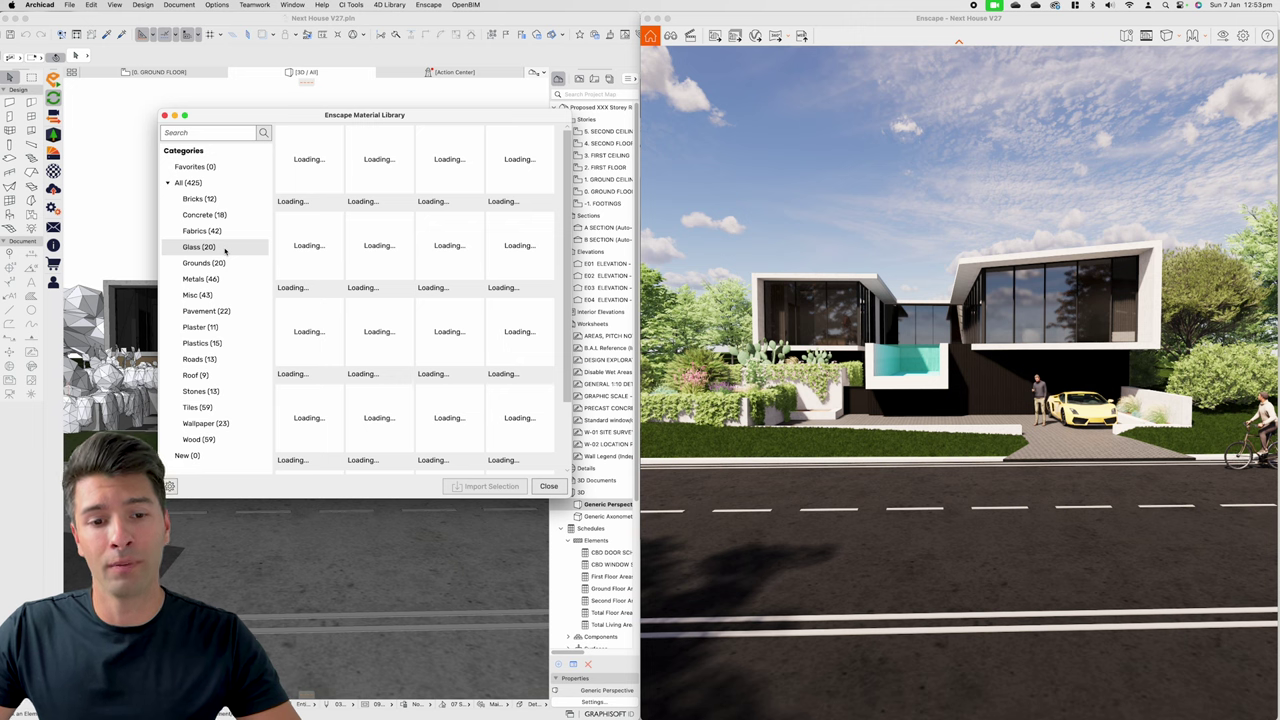
click(225, 248)
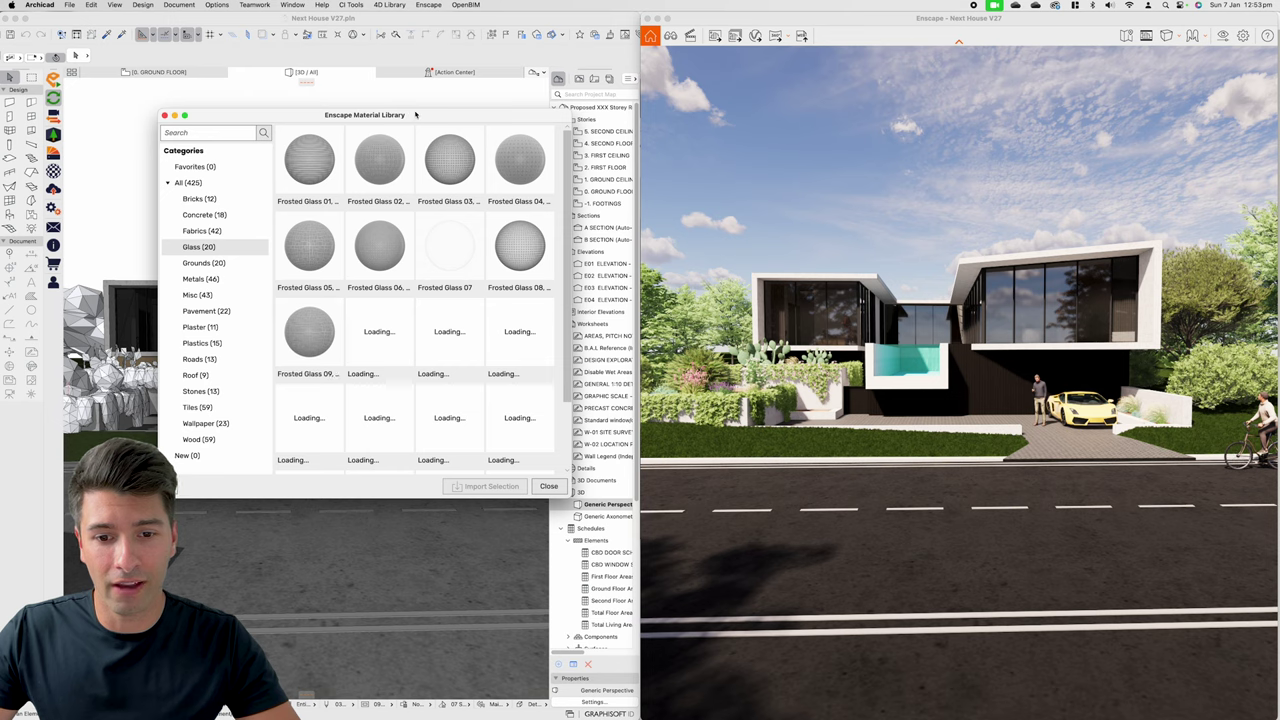
drag(415, 116, 554, 118)
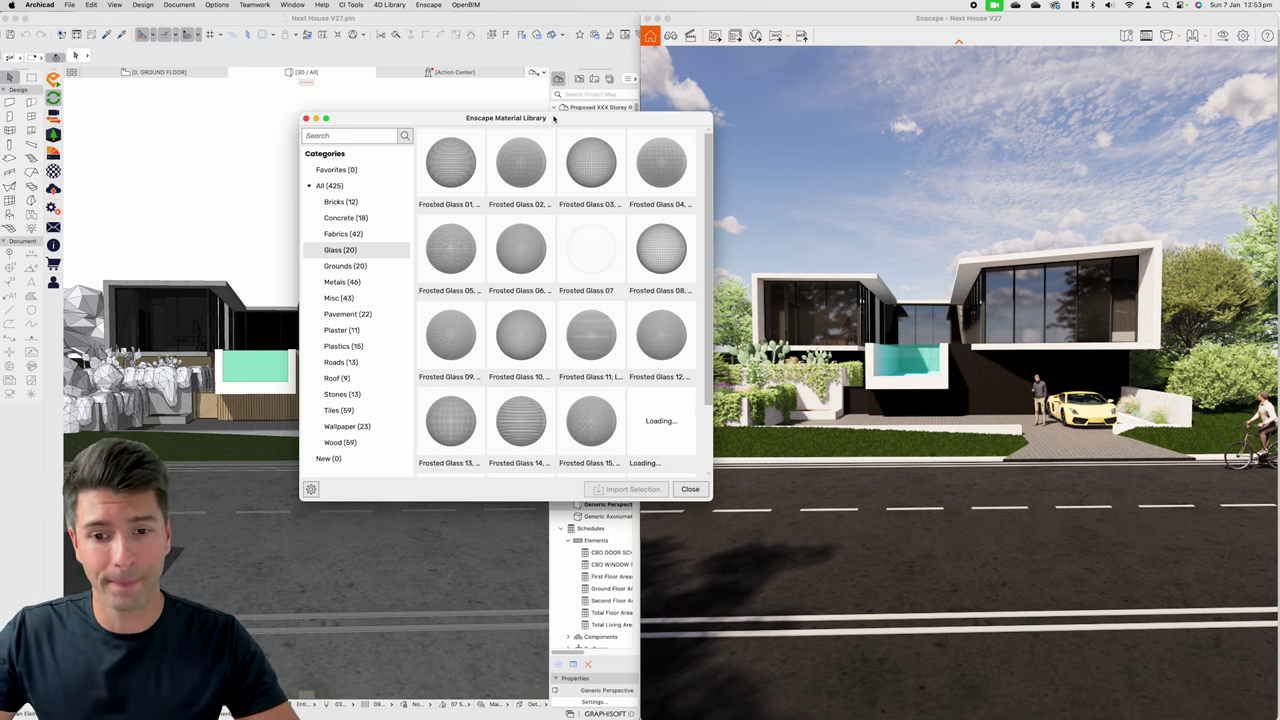
- Import the Wood 09, Planks material from the library's Wood category into the project
click(366, 443)
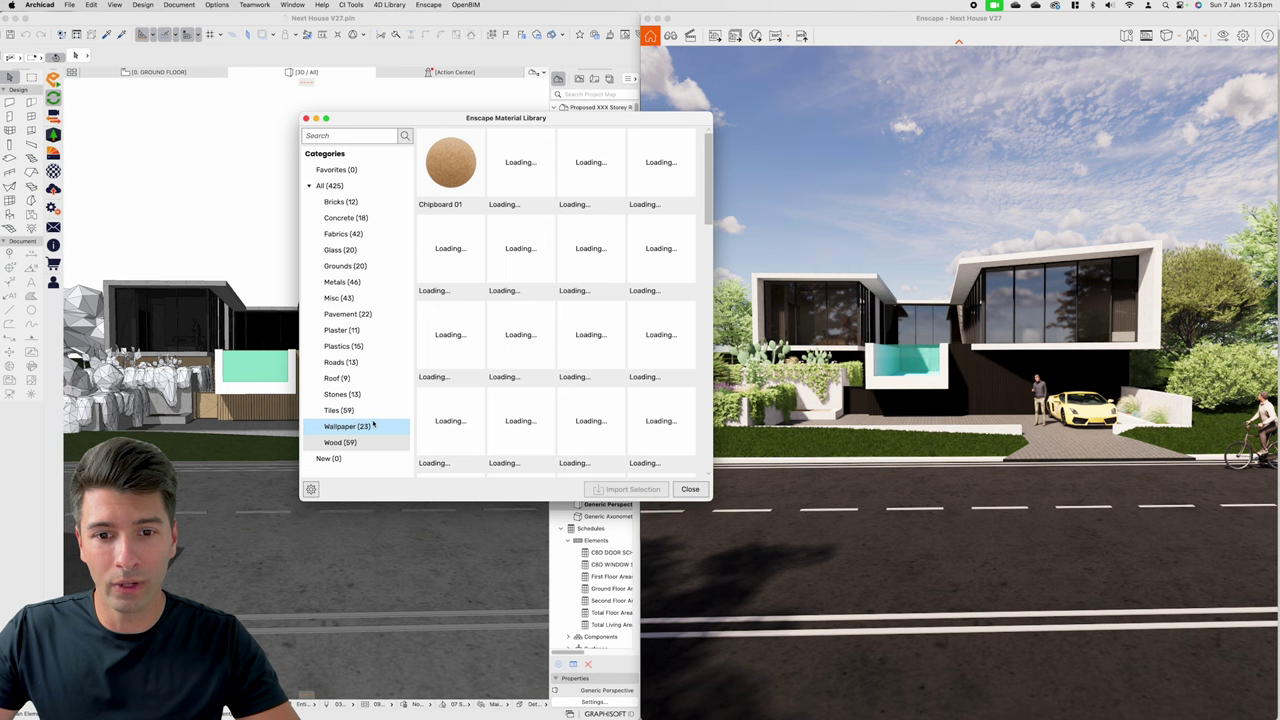
click(515, 195)
click(575, 193)
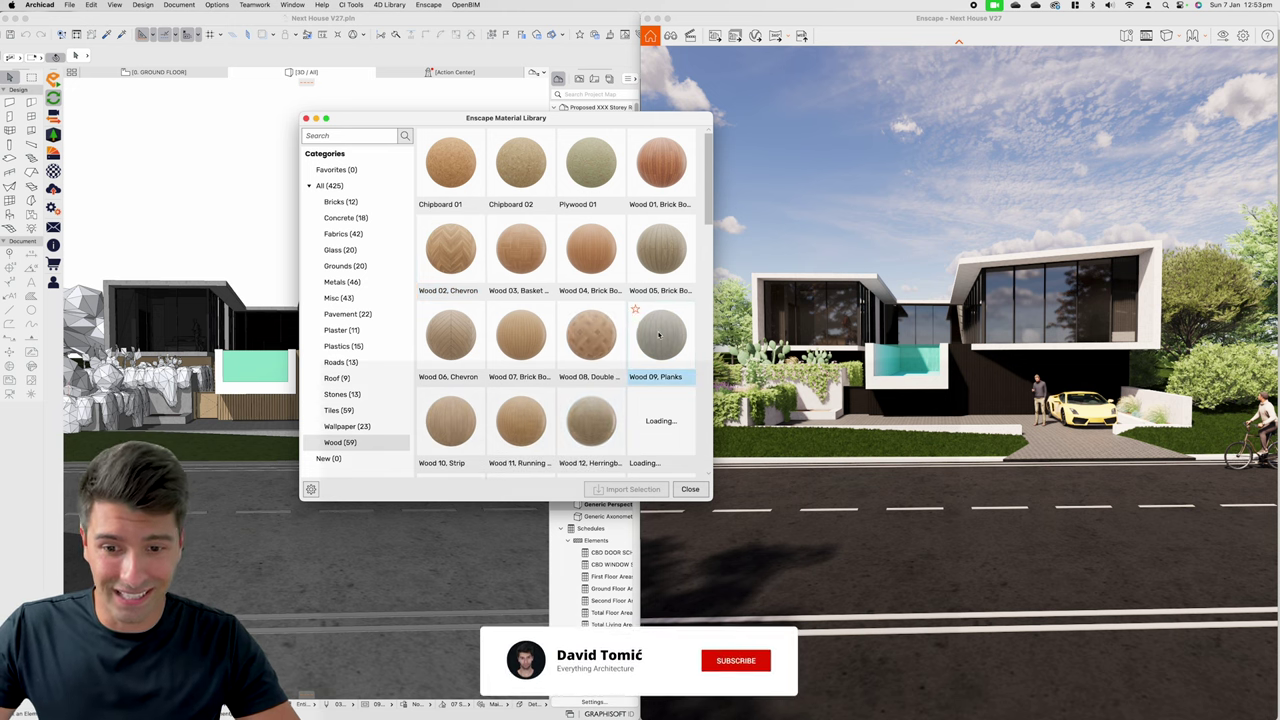
click(664, 340)
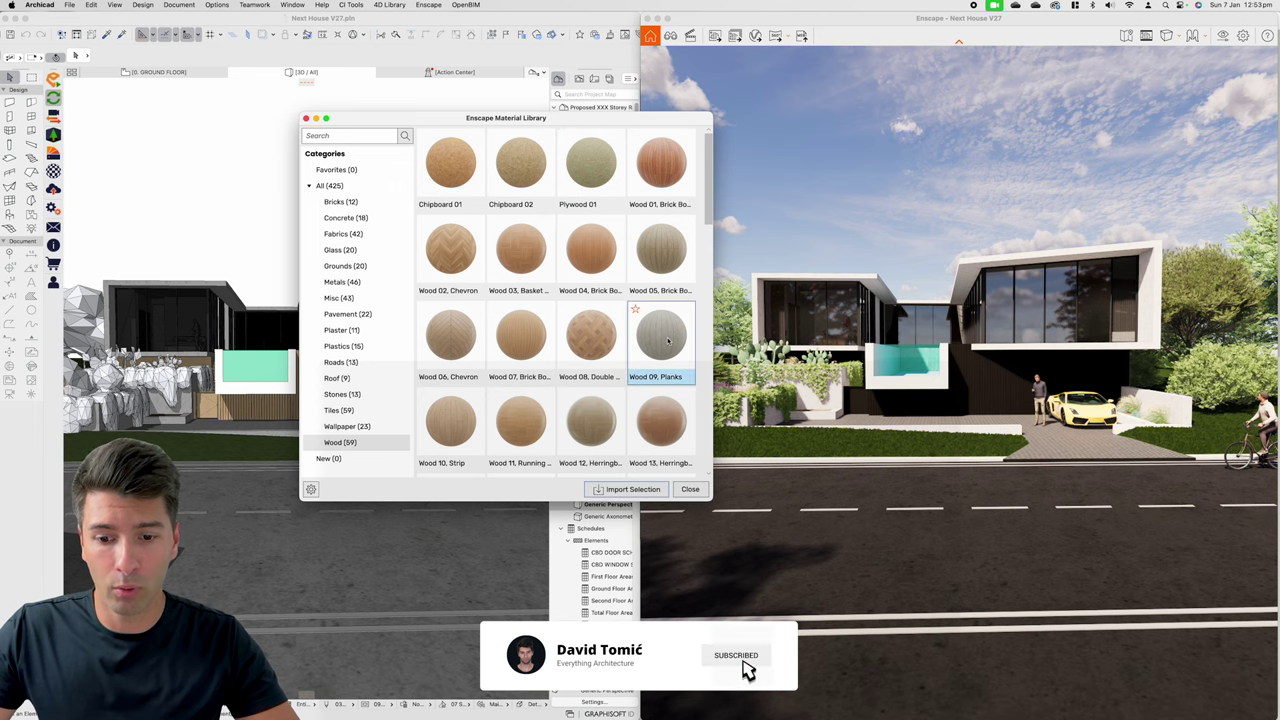
click(636, 488)
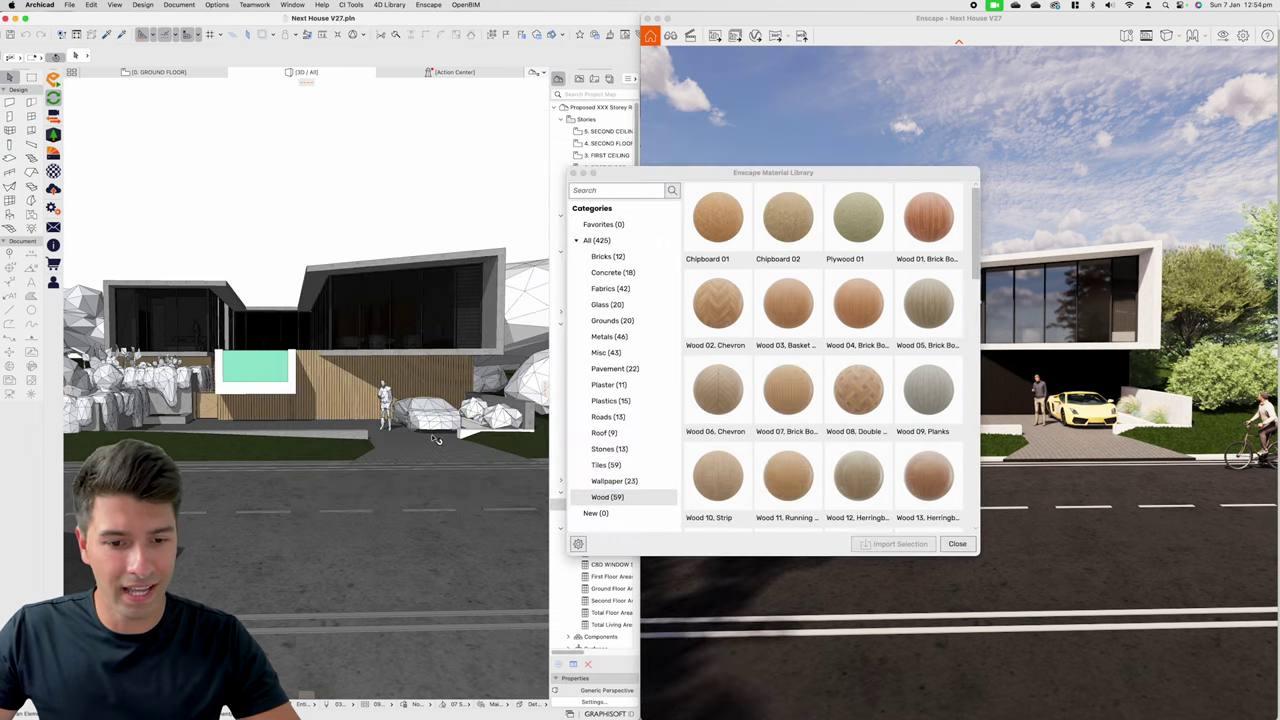
- Override the surface of the ground-floor wall covering beside the pool with Wood 09, Planks, and close the material library
click(350, 383)
key(super+t)
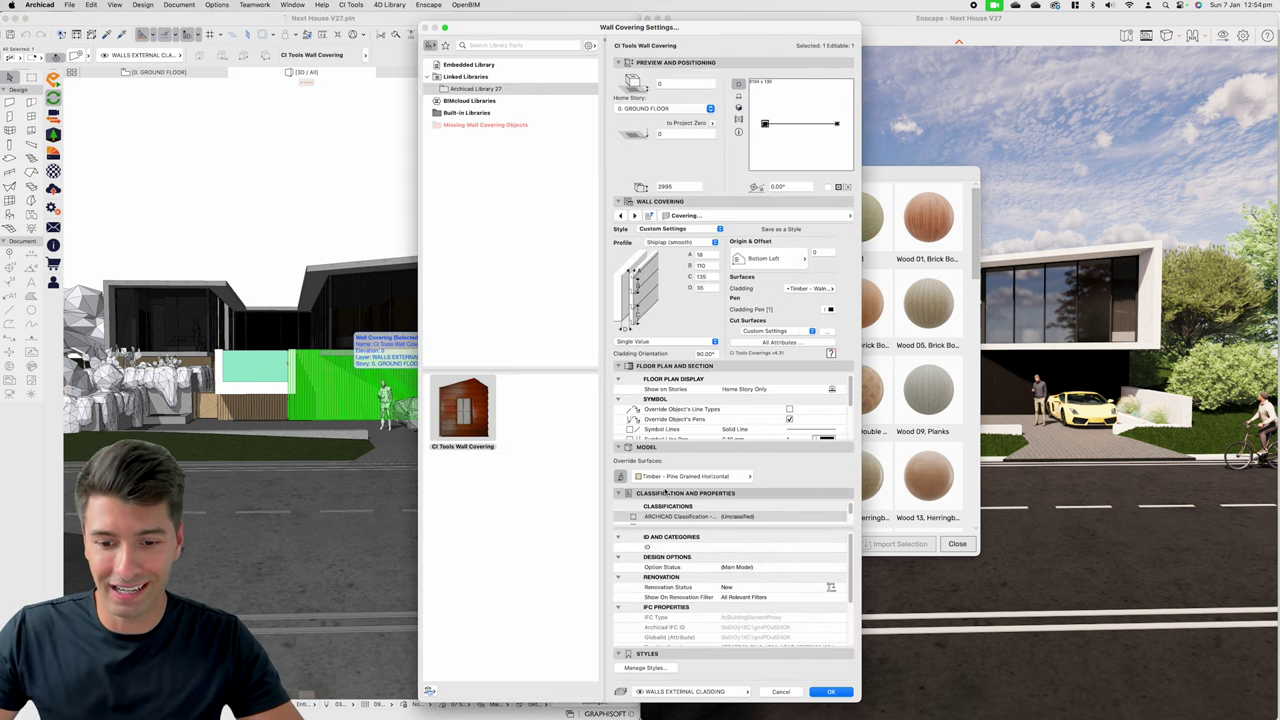
click(690, 476)
text(wood)
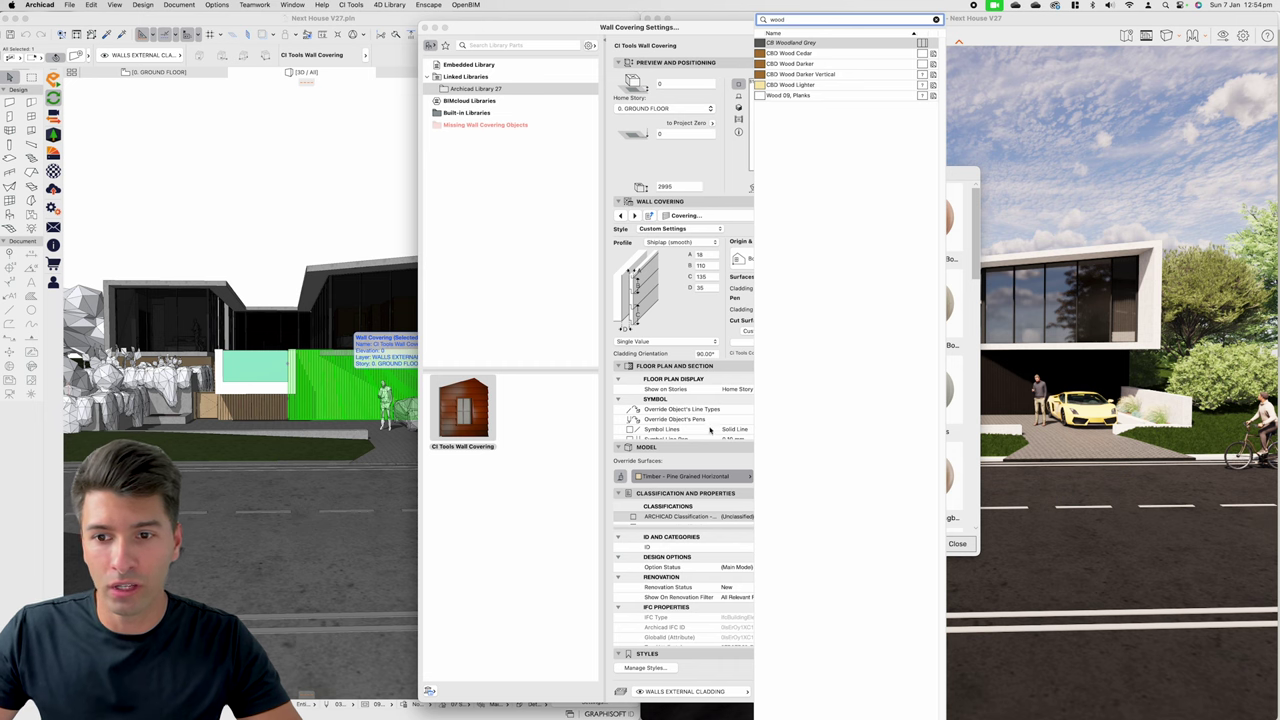
click(820, 95)
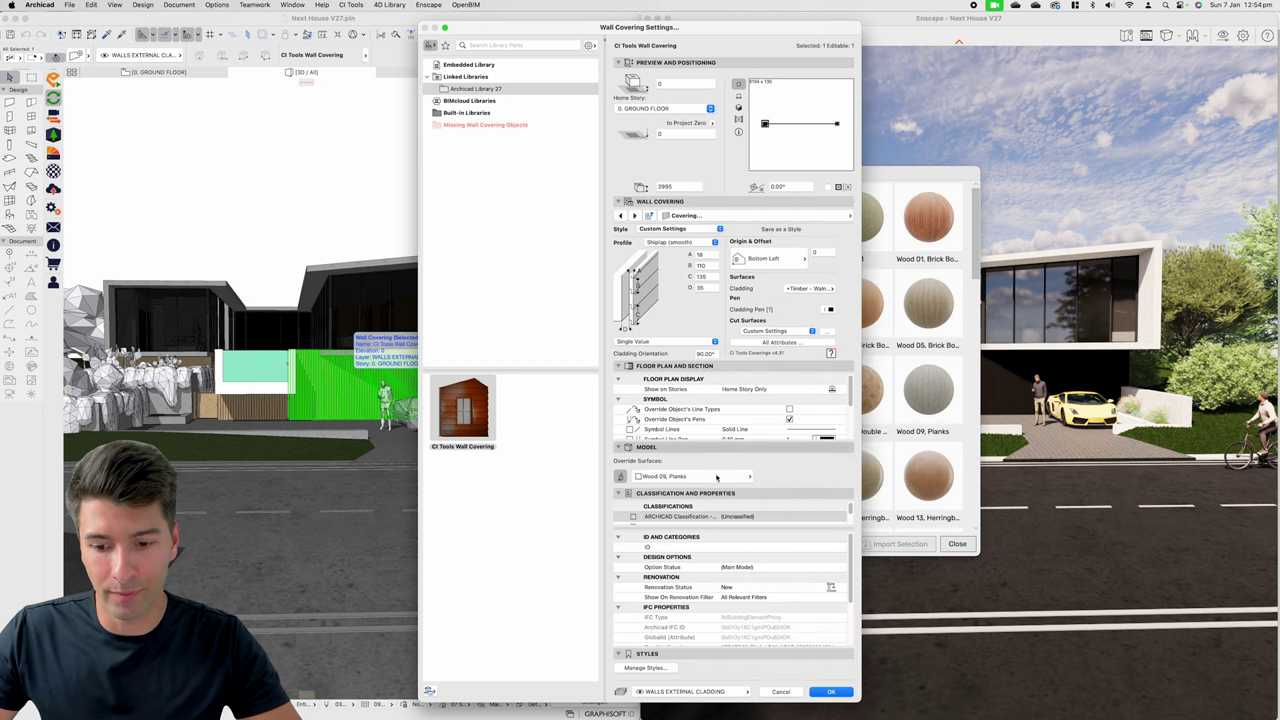
click(834, 691)
scroll(365, 398, up, 5)
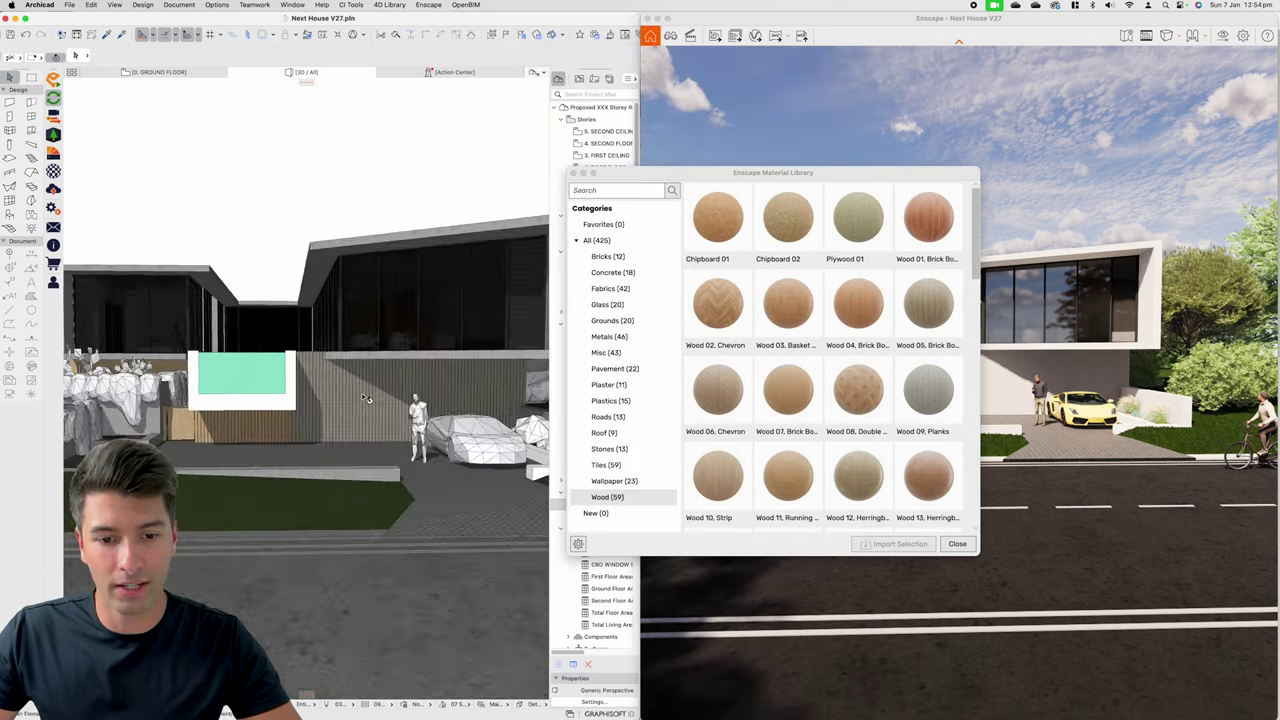
scroll(365, 398, up, 5)
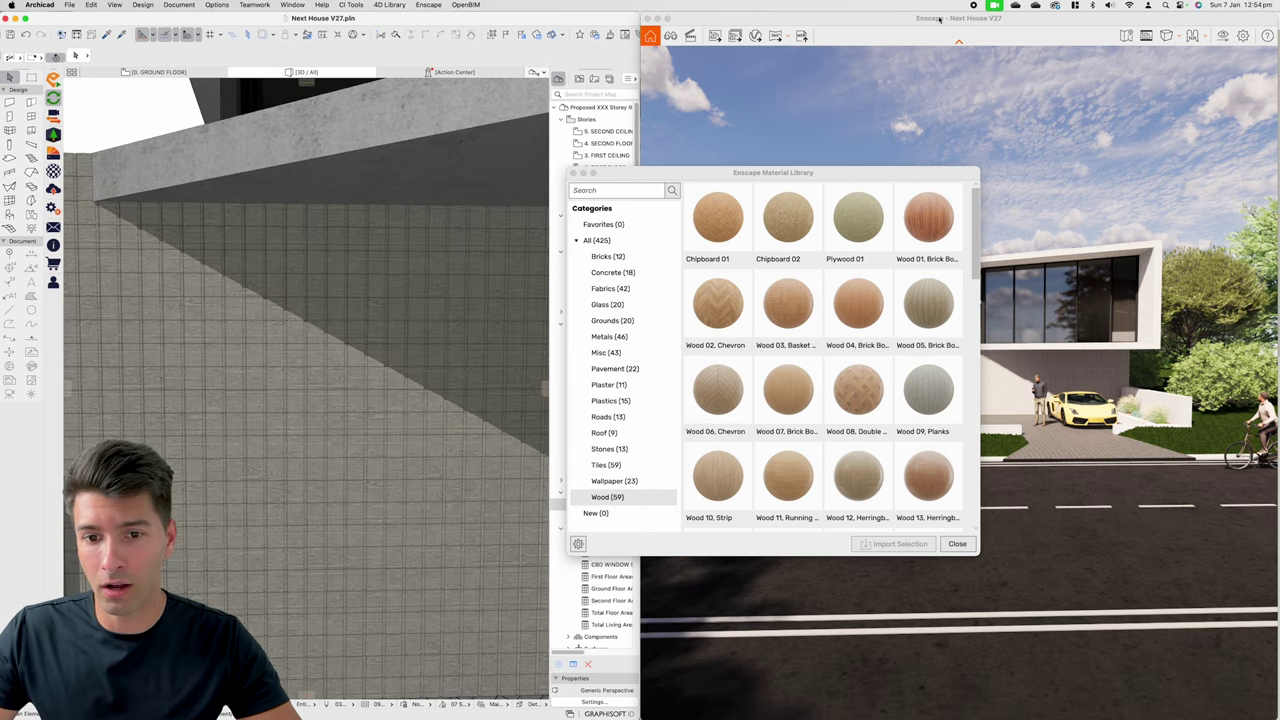
click(575, 174)
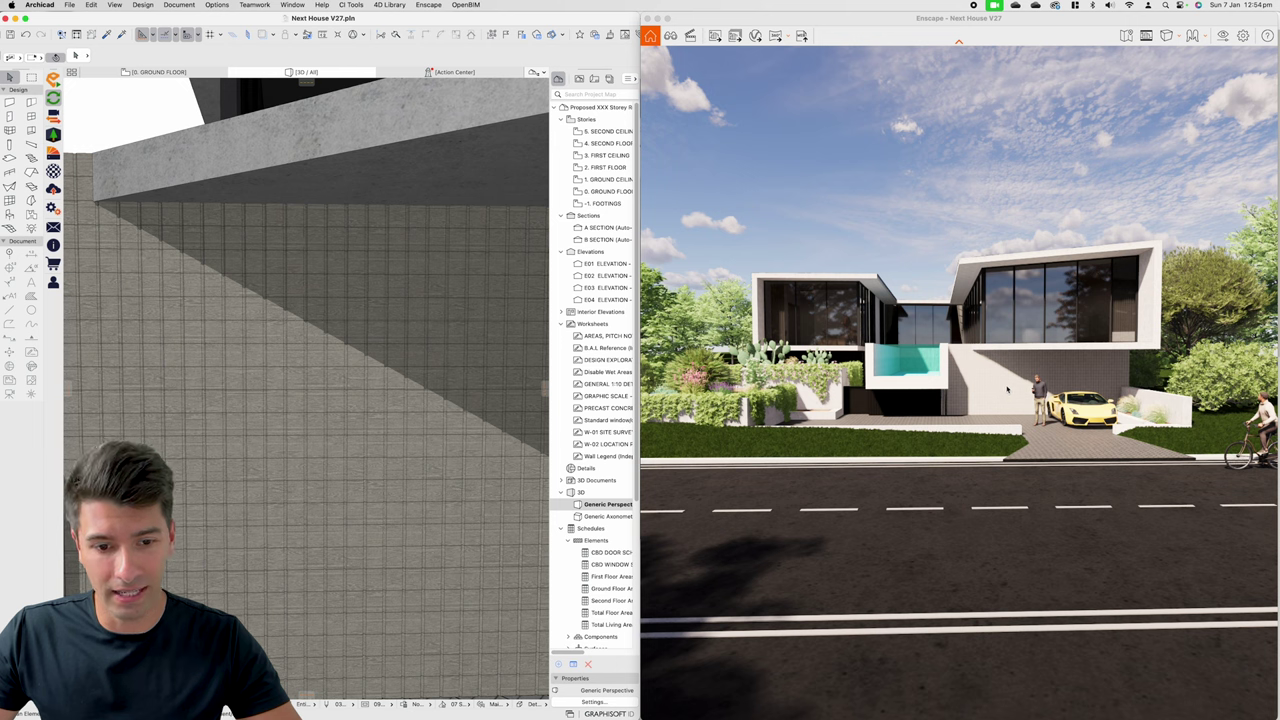
- Rotate the texture of the Wood 09, Planks surface by setting its angle to 90 degrees
click(370, 331)
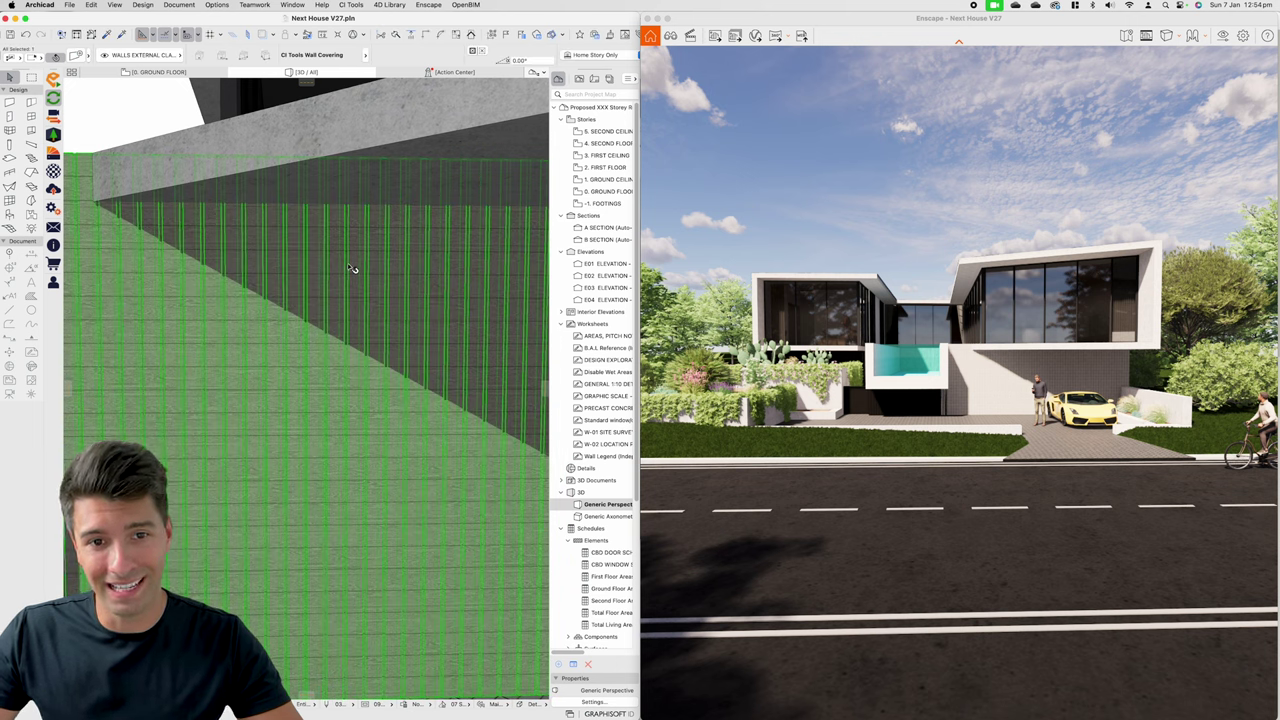
key(Escape)
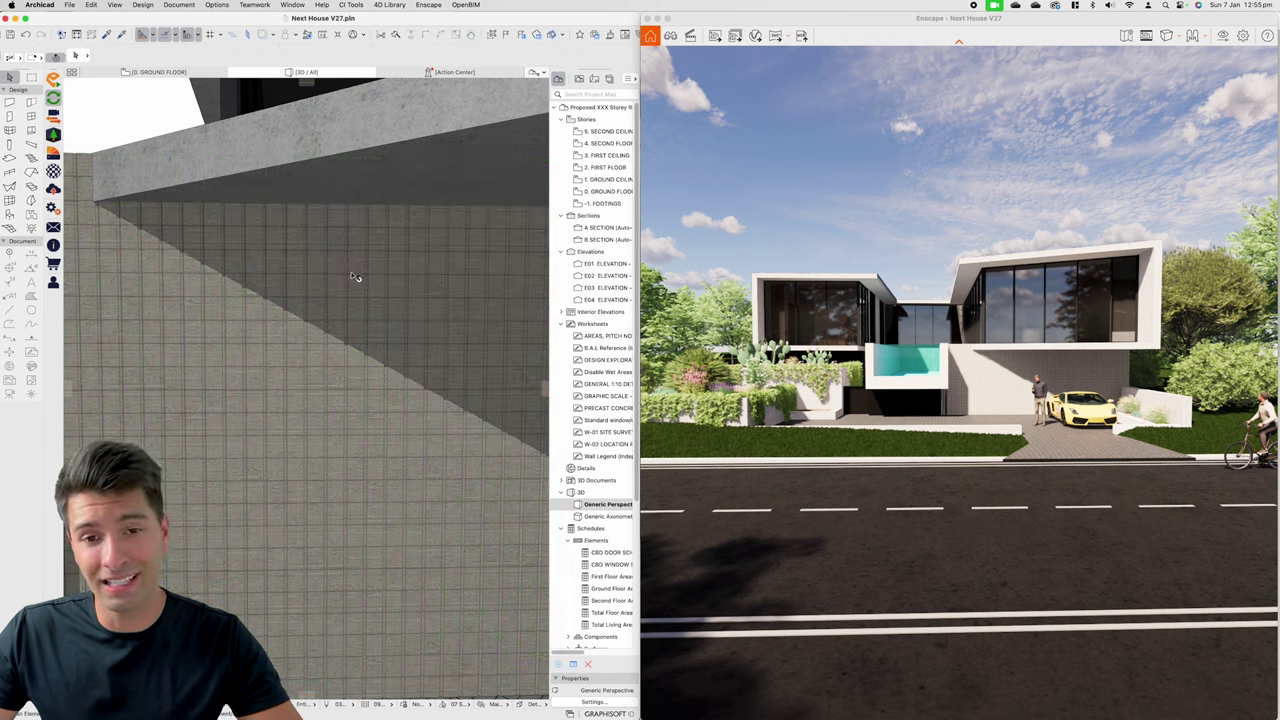
mouse_move(355, 277)
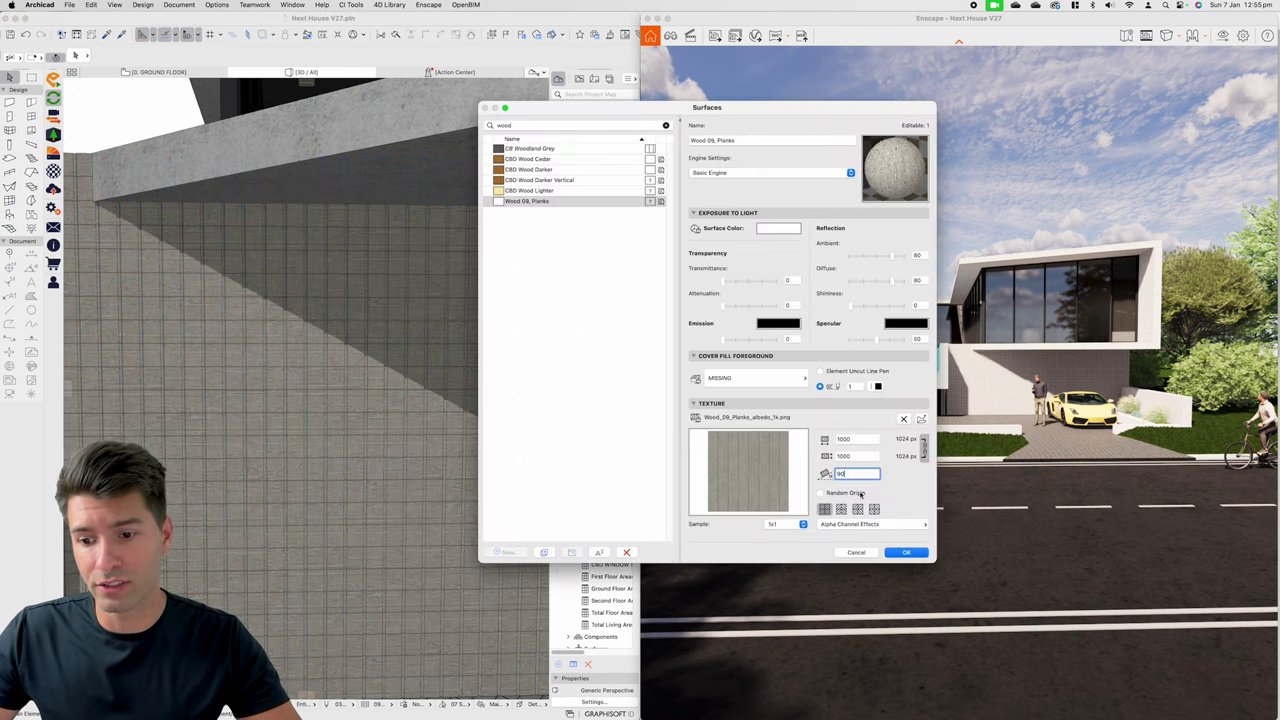
click(906, 551)
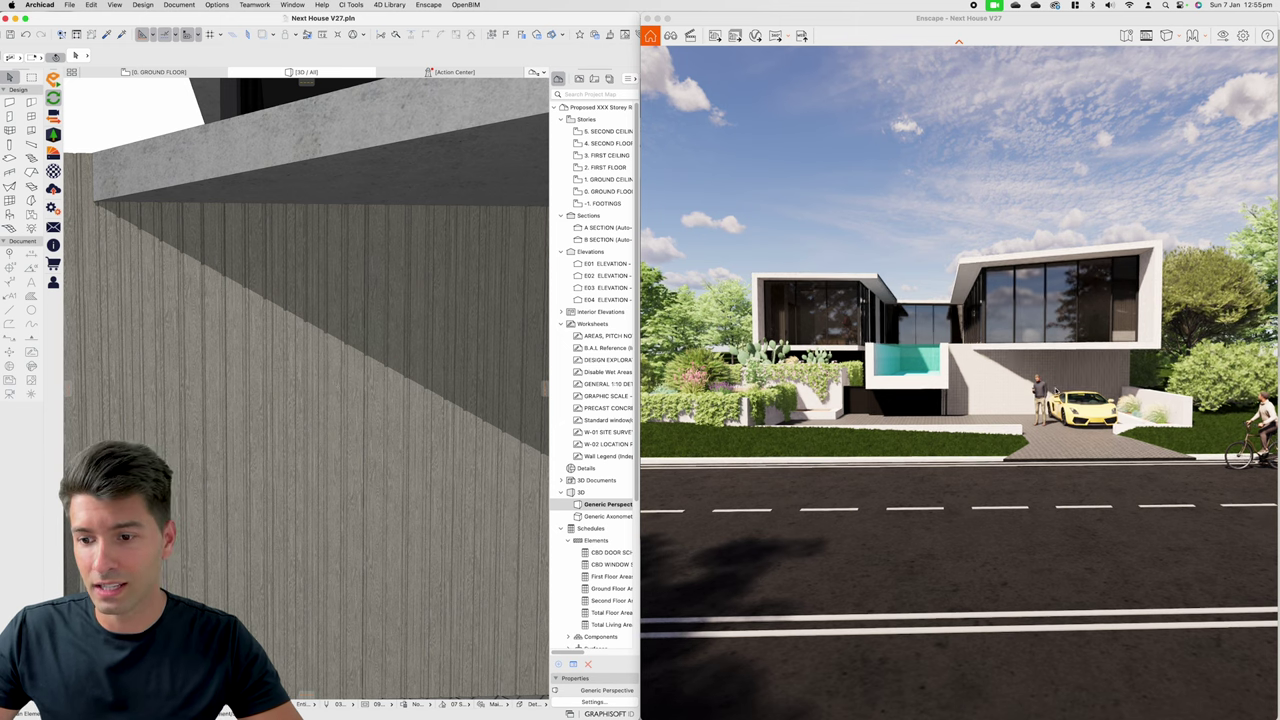
- Examine the plank direction and grain of the ground-floor cladding up close in the Enscape render view
click(1005, 398)
key(w)
key(d)
key(w)
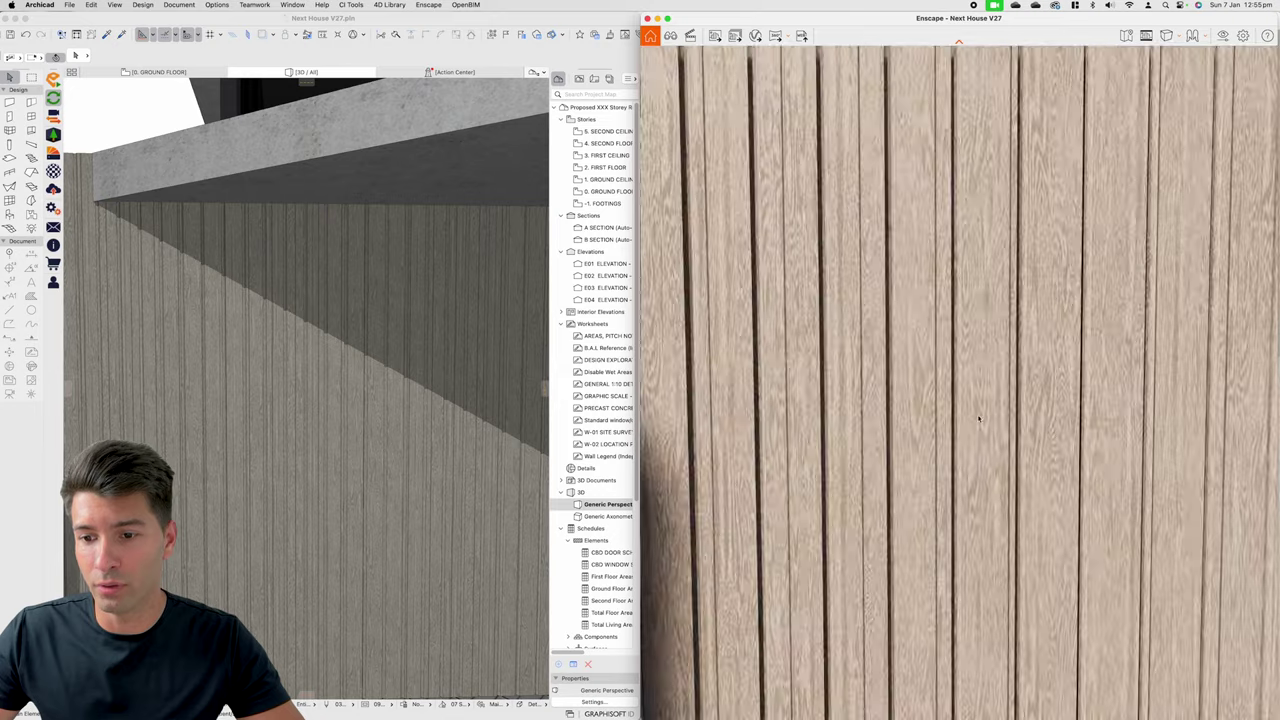
key(s)
key(s)
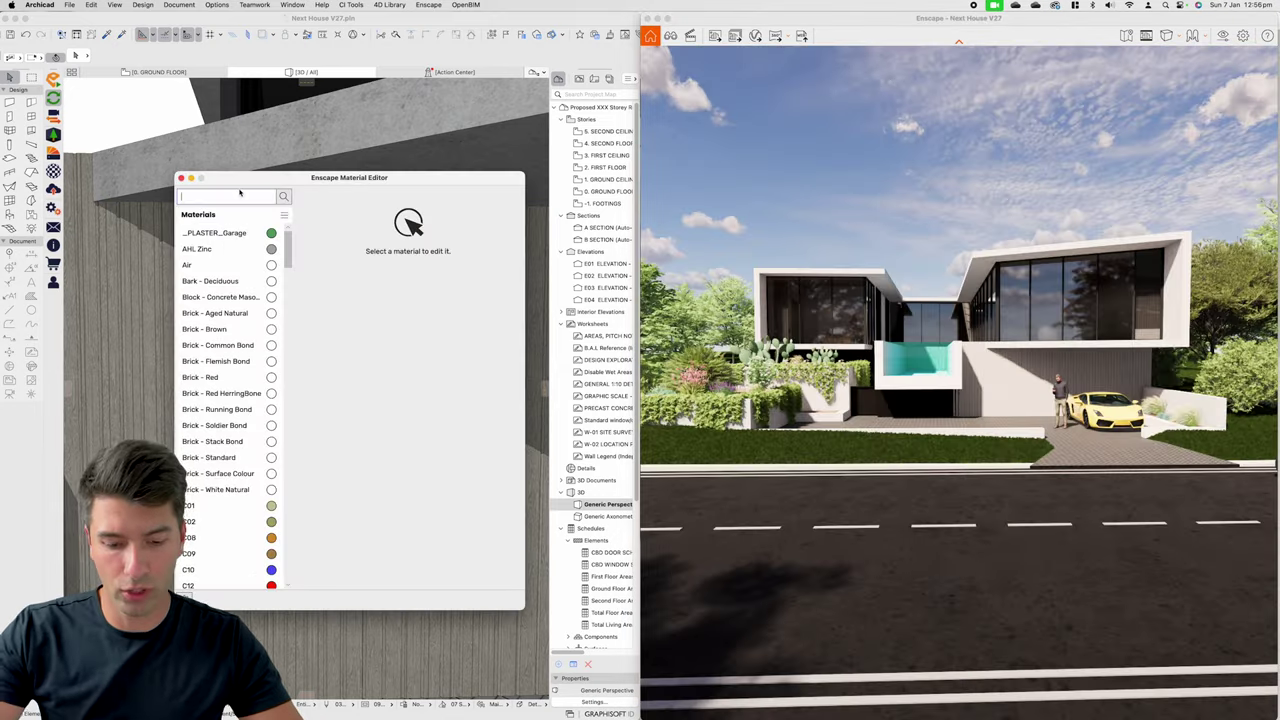
- Give the Wood 09, Planks material a near-black tint colour in the Enscape Material Editor, and close the editor
text(wood)
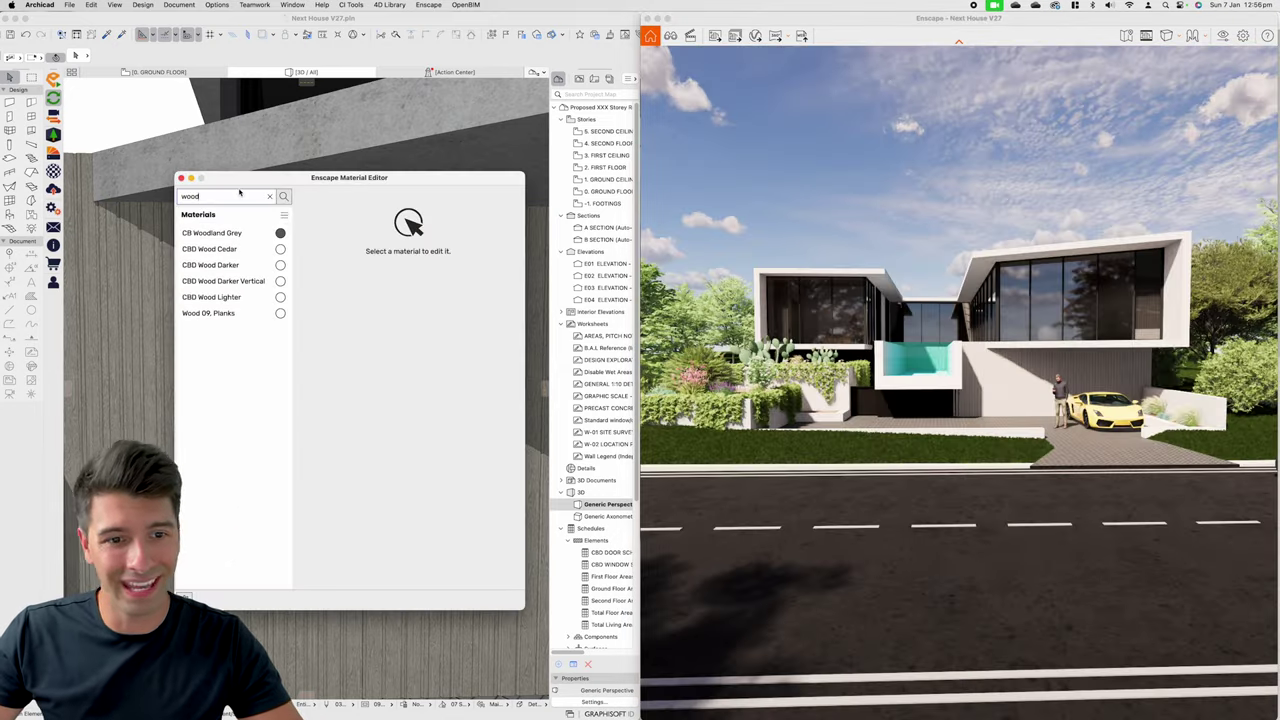
click(238, 314)
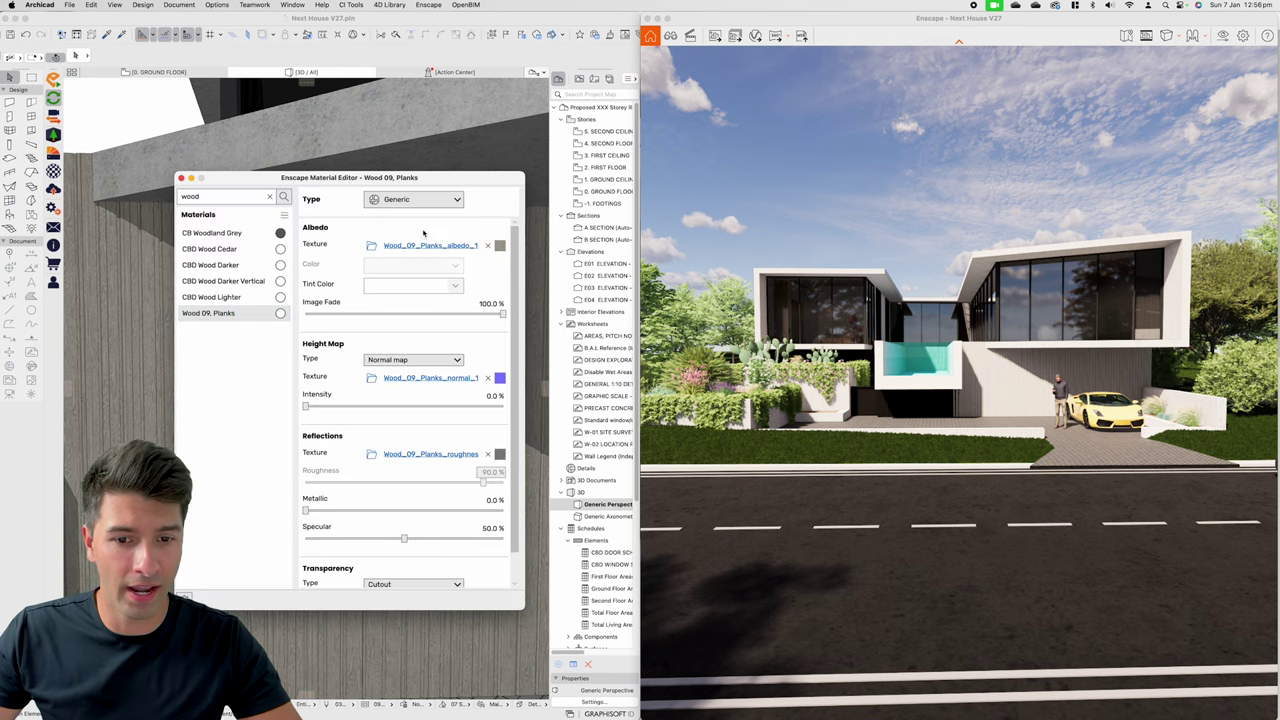
click(455, 287)
drag(455, 187, 362, 191)
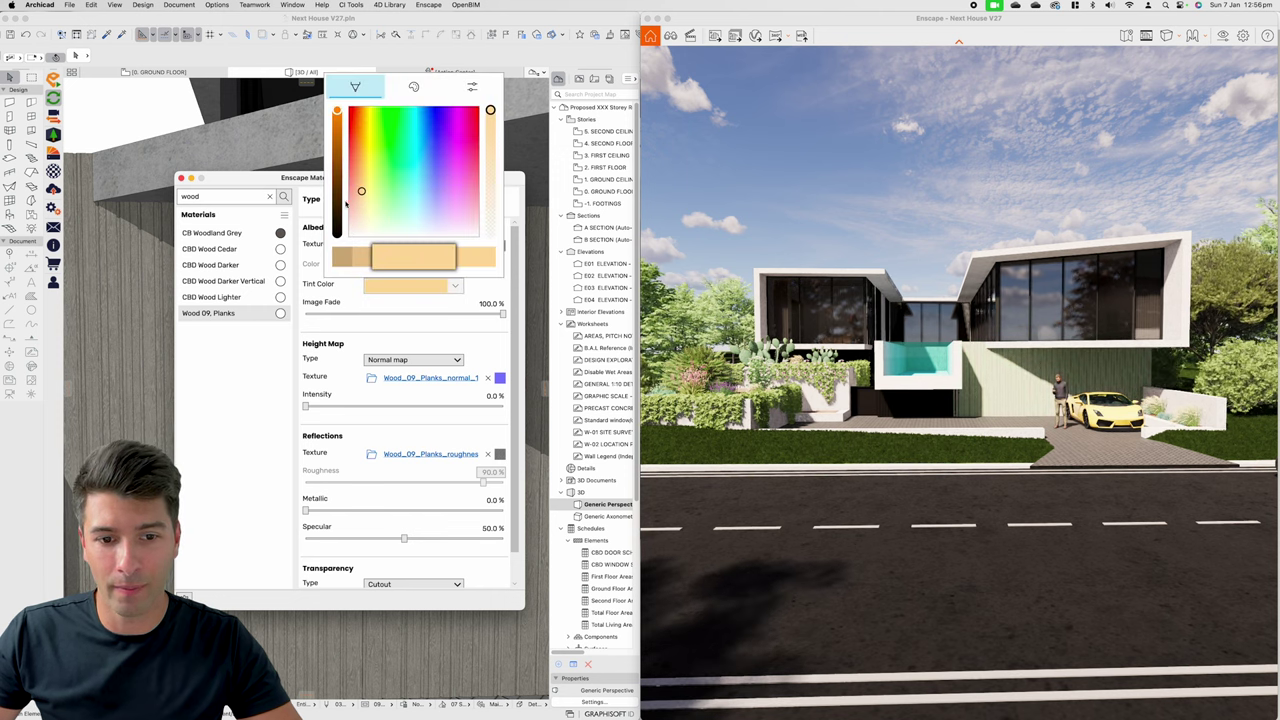
click(337, 219)
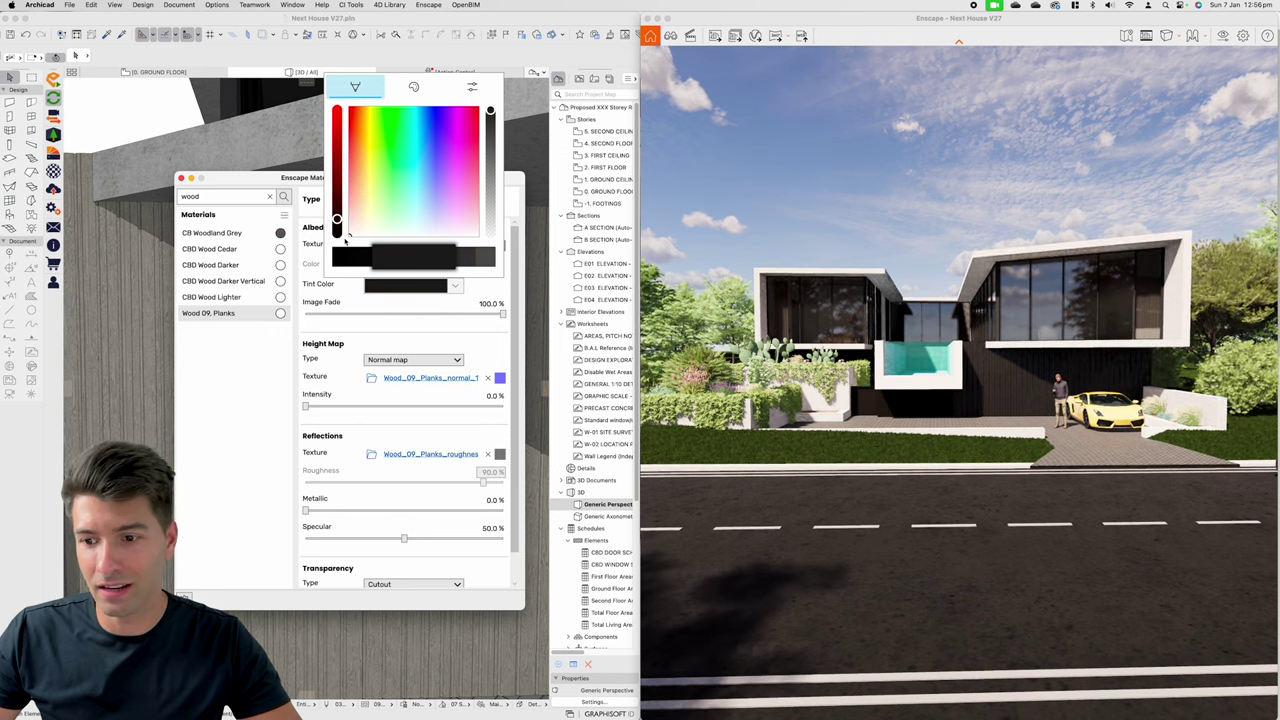
click(419, 327)
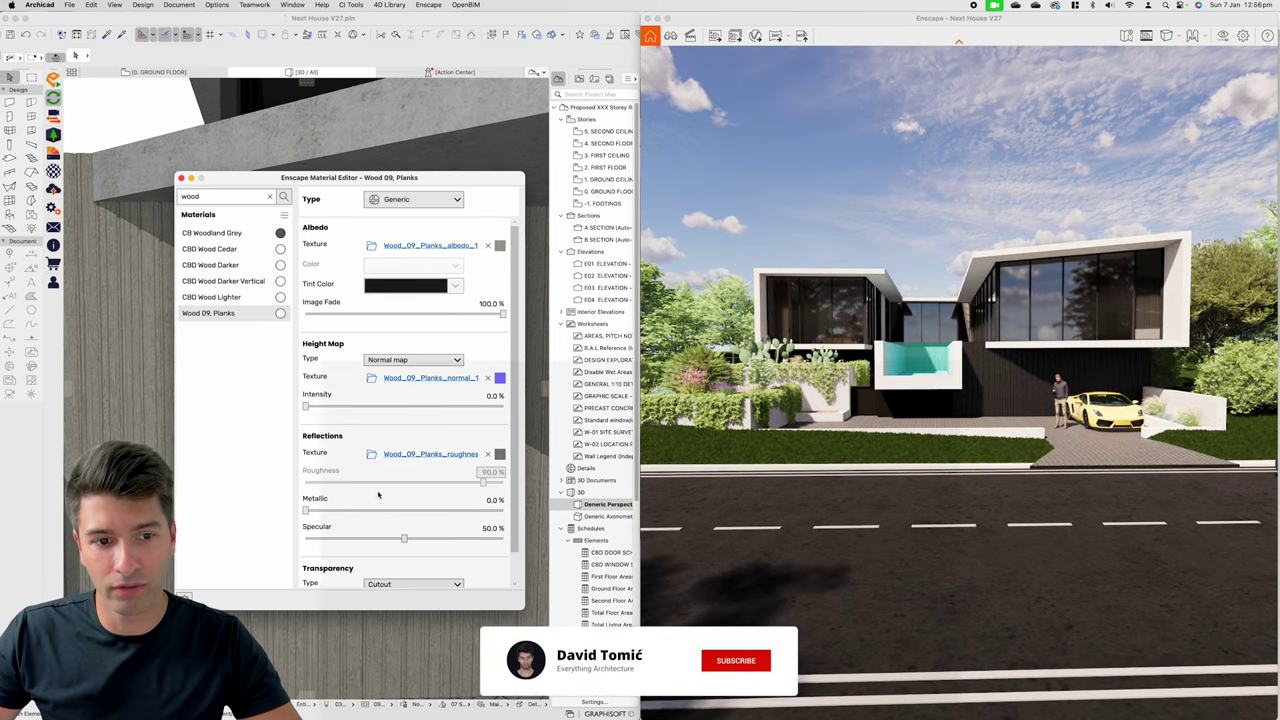
click(181, 178)
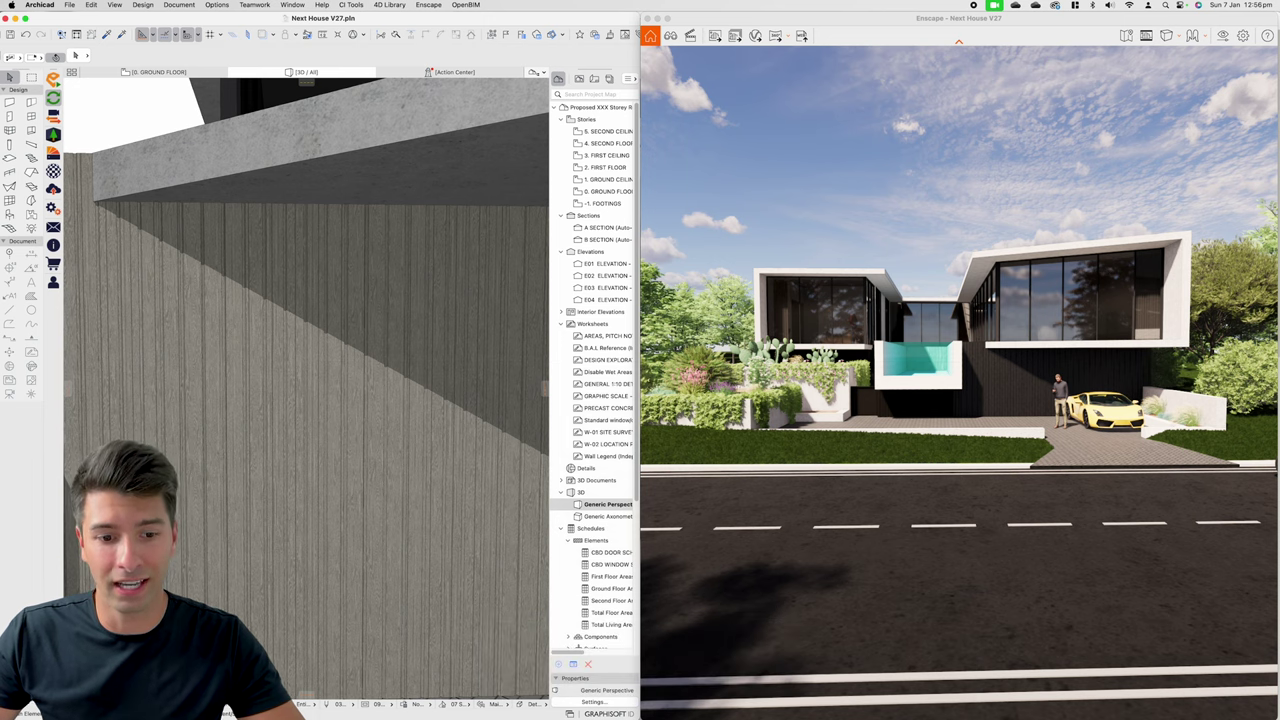
- Examine the dark timber cladding in the Enscape render, both up close and as part of the whole street facade
scroll(951, 403, up, 10)
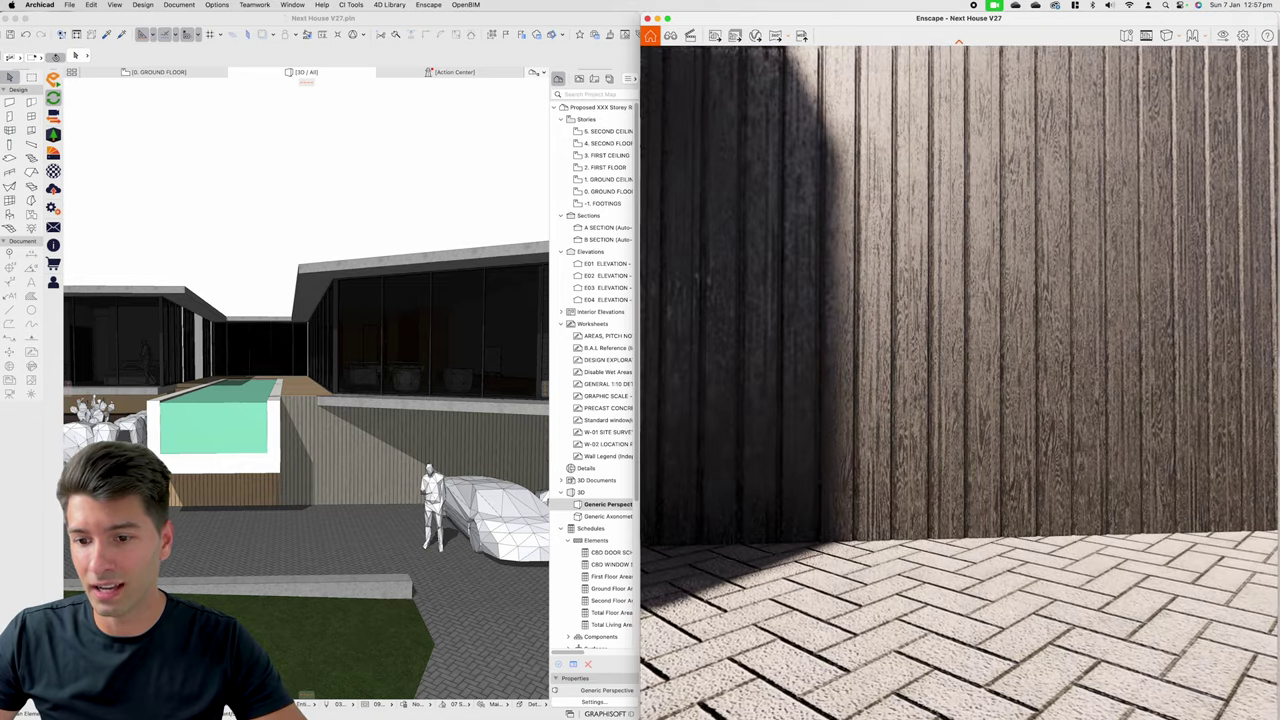
right_drag(760, 437, 800, 437)
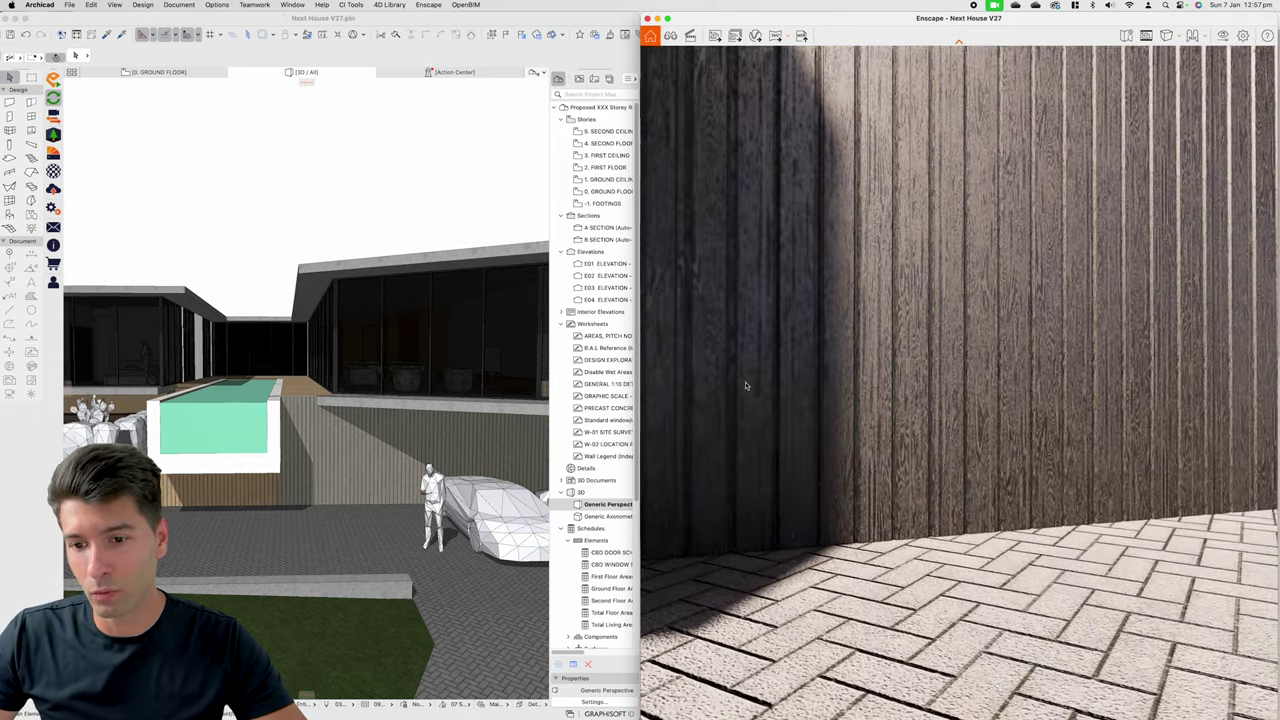
key(a)
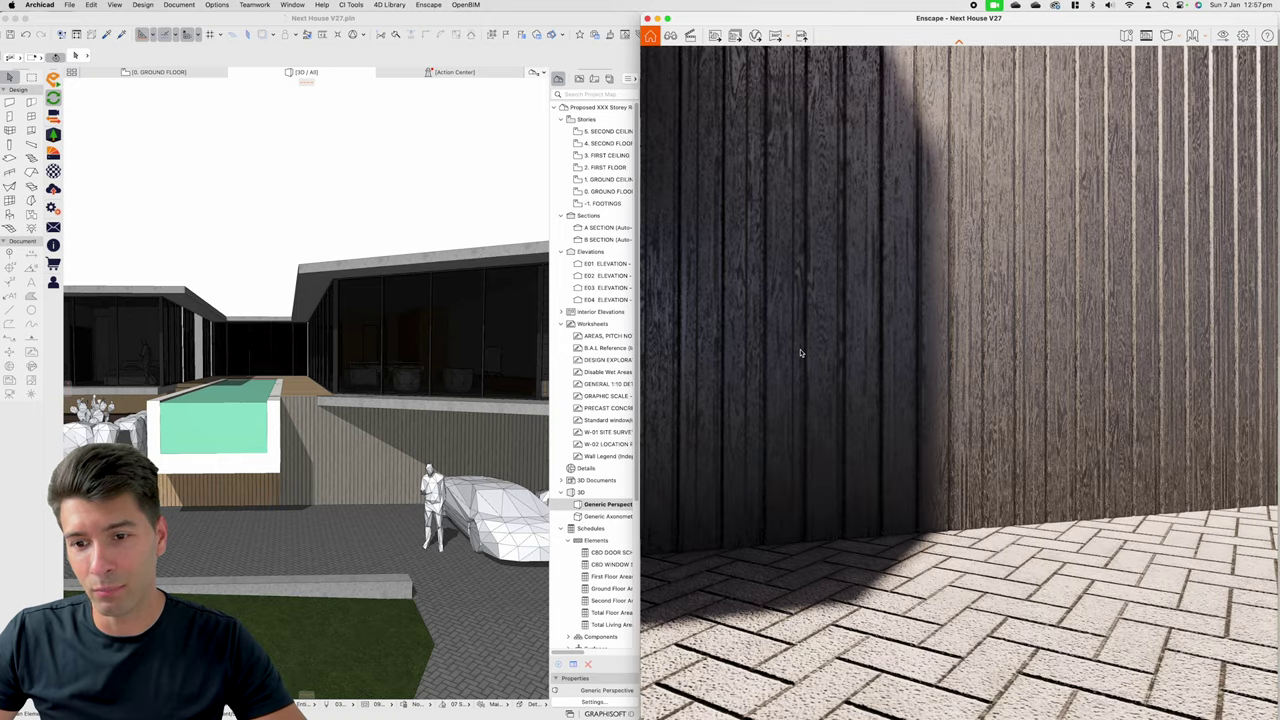
key(d)
key(q)
key(q)
key(e)
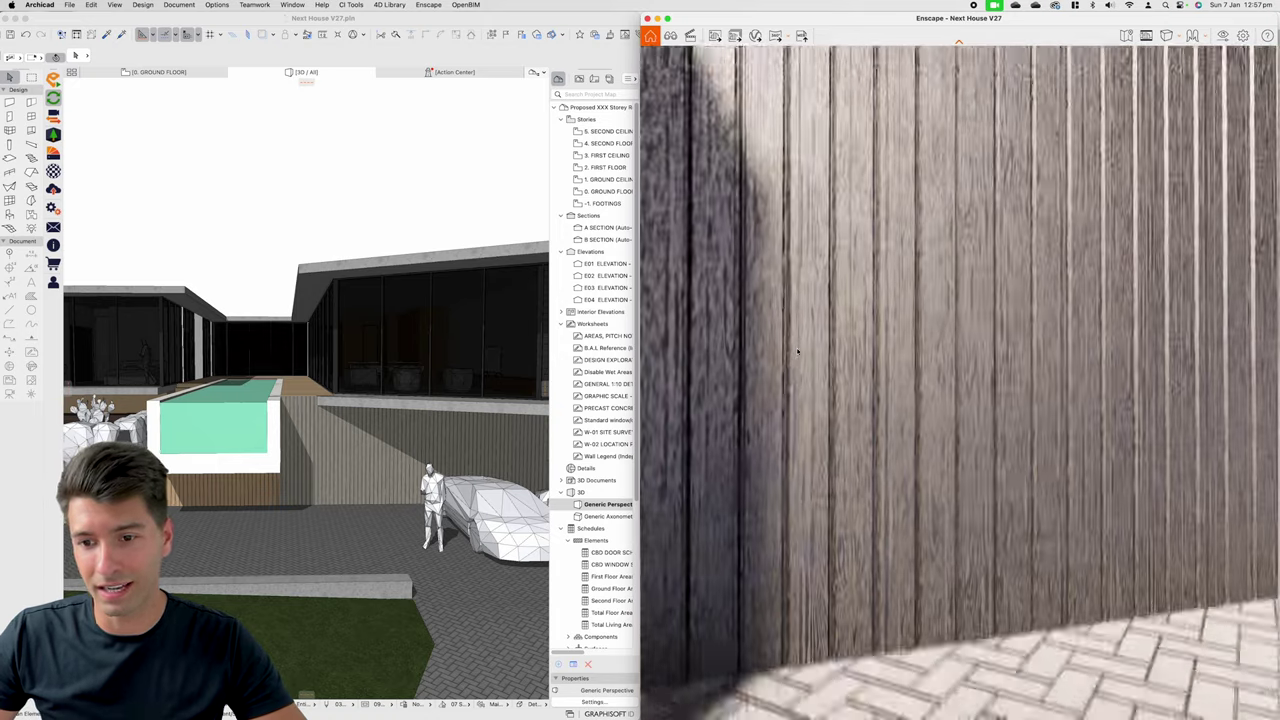
key(a)
key(s)
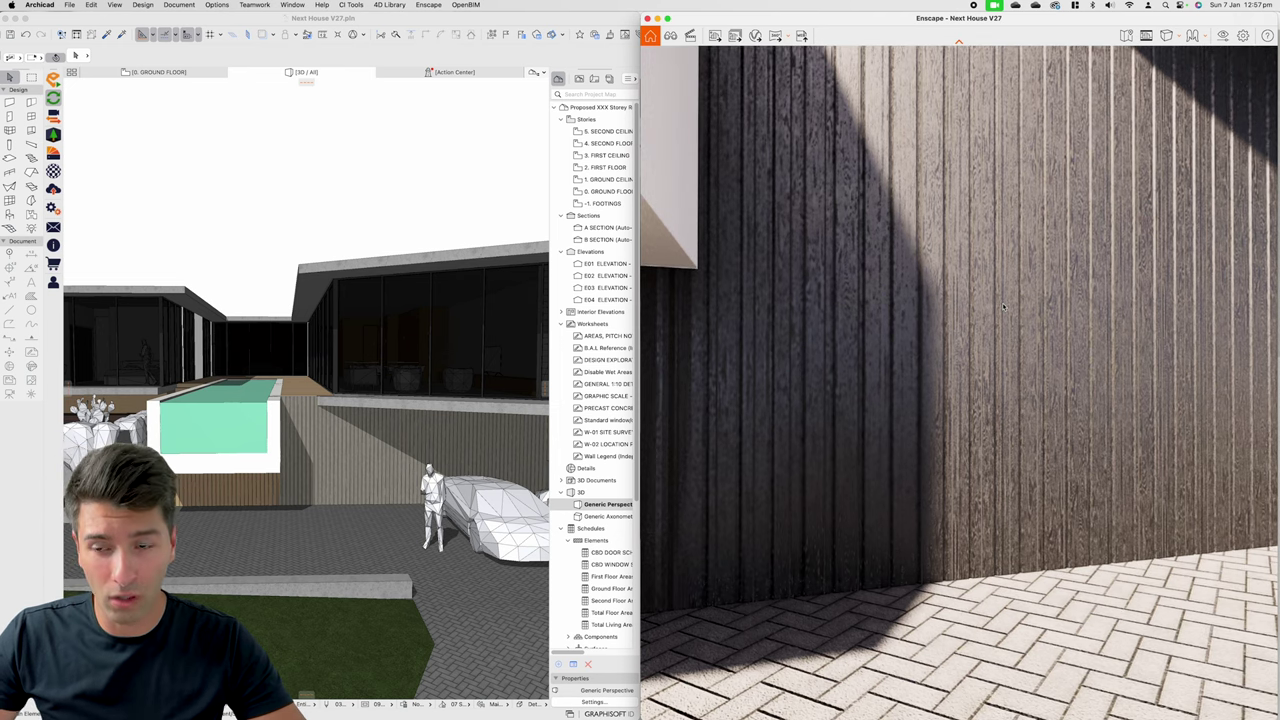
scroll(1003, 306, down, 10)
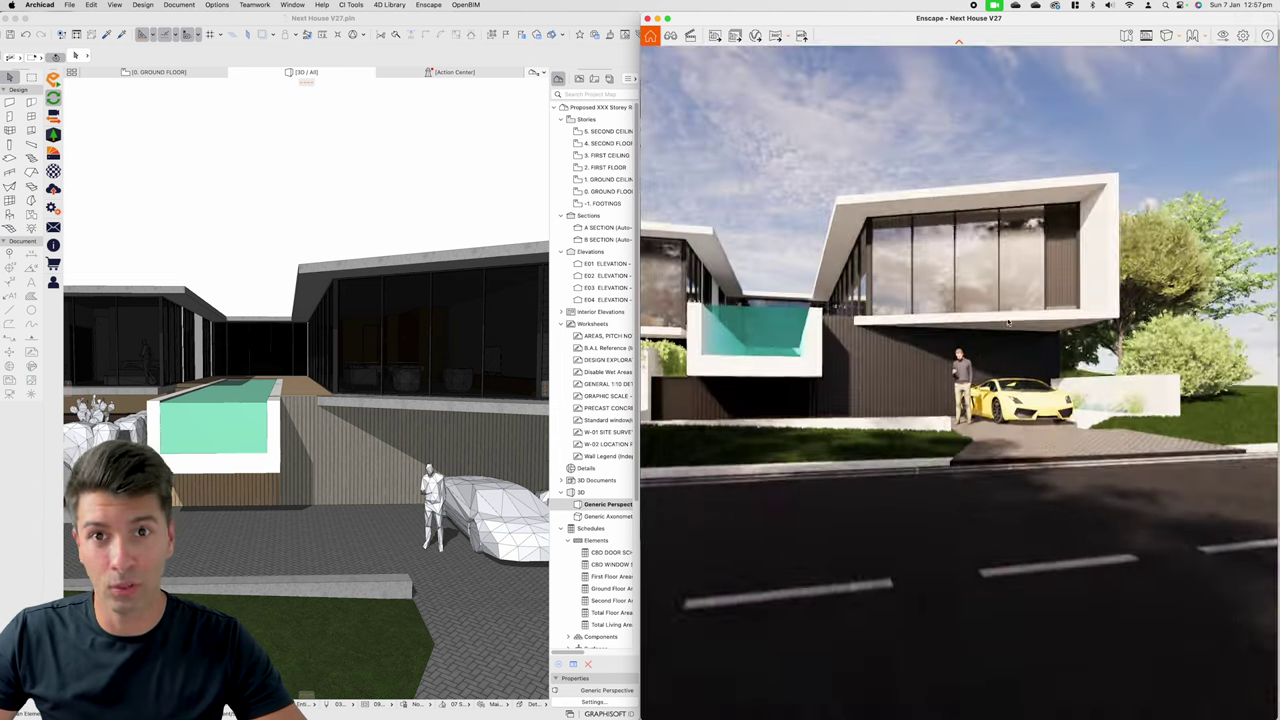
middle_drag(977, 358, 929, 429)
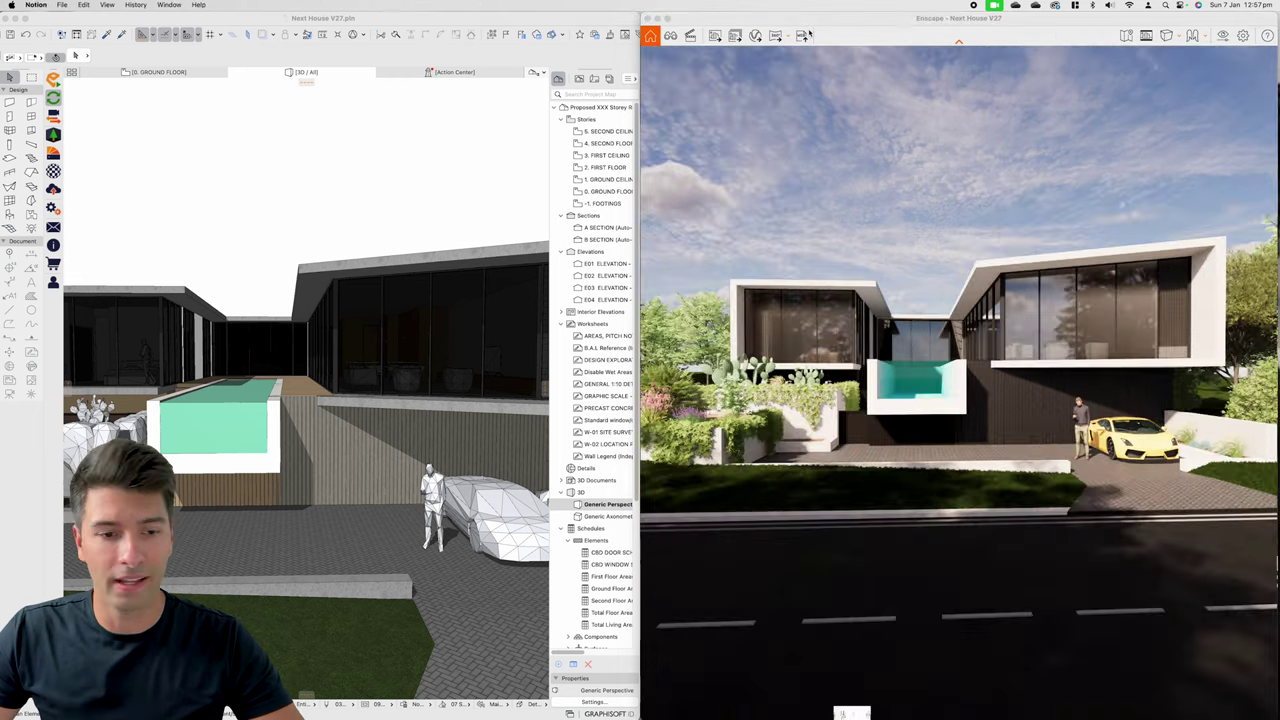
click(811, 21)
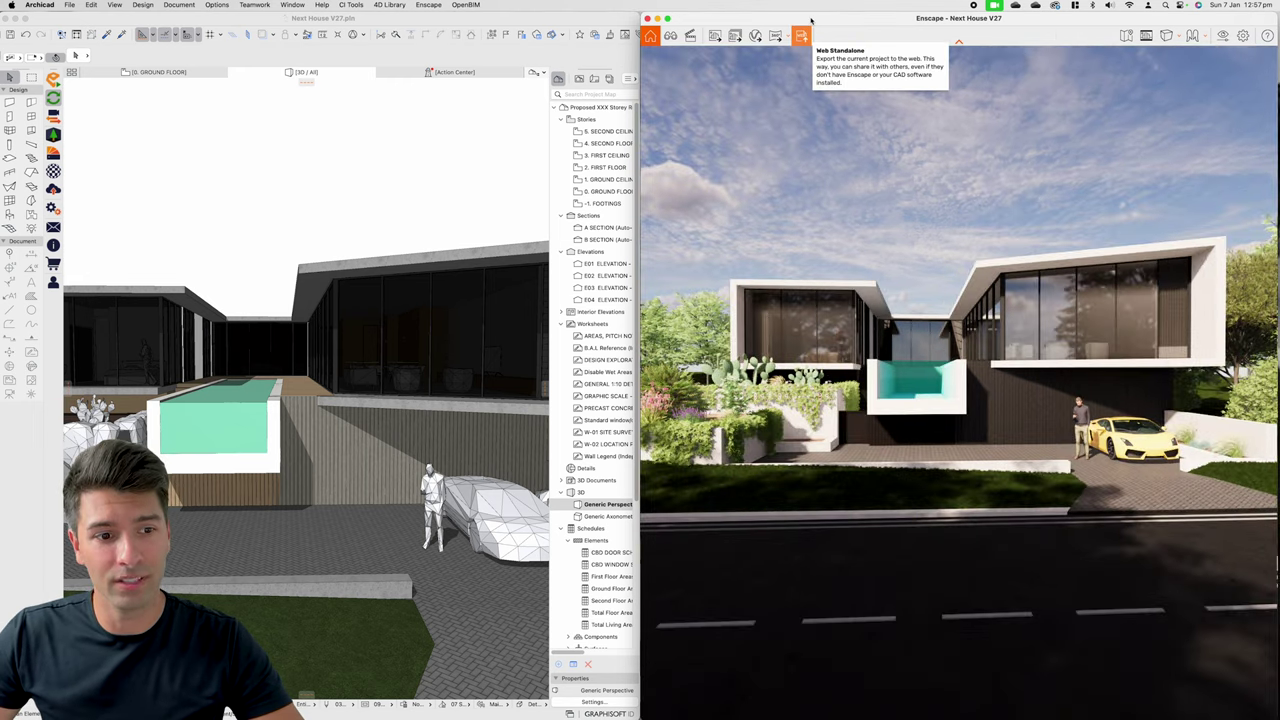
click(53, 171)
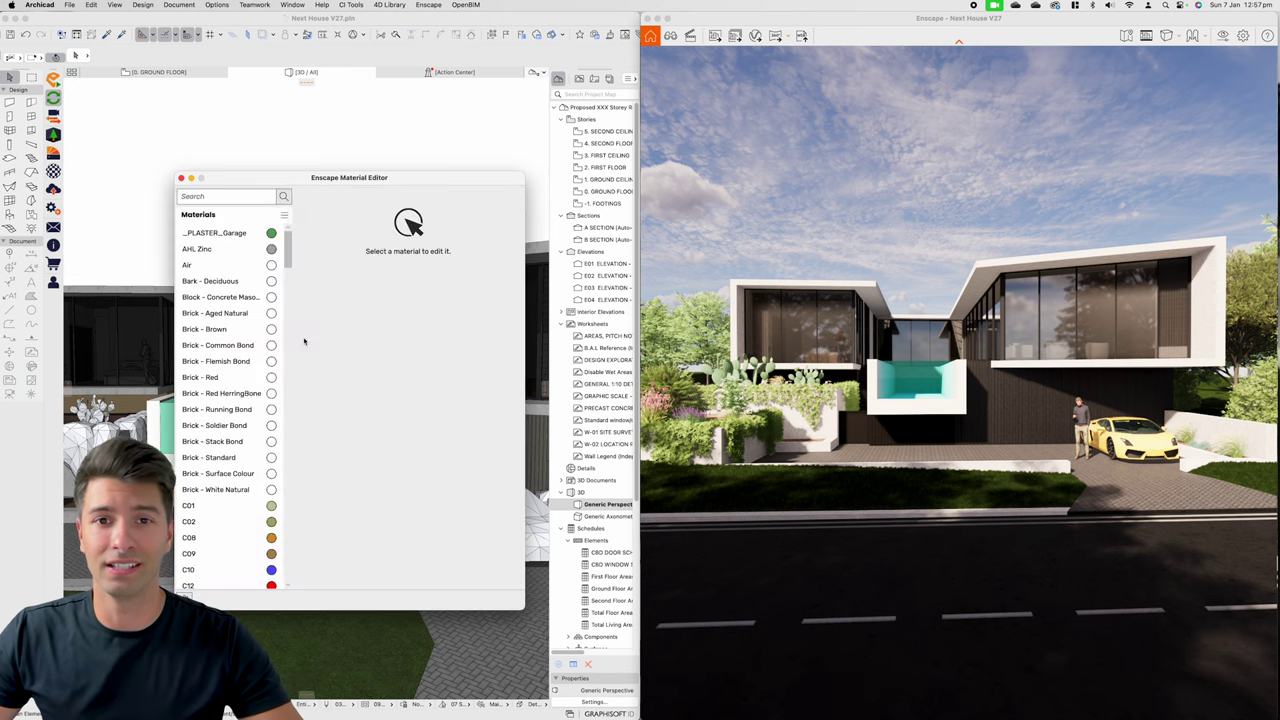
click(181, 177)
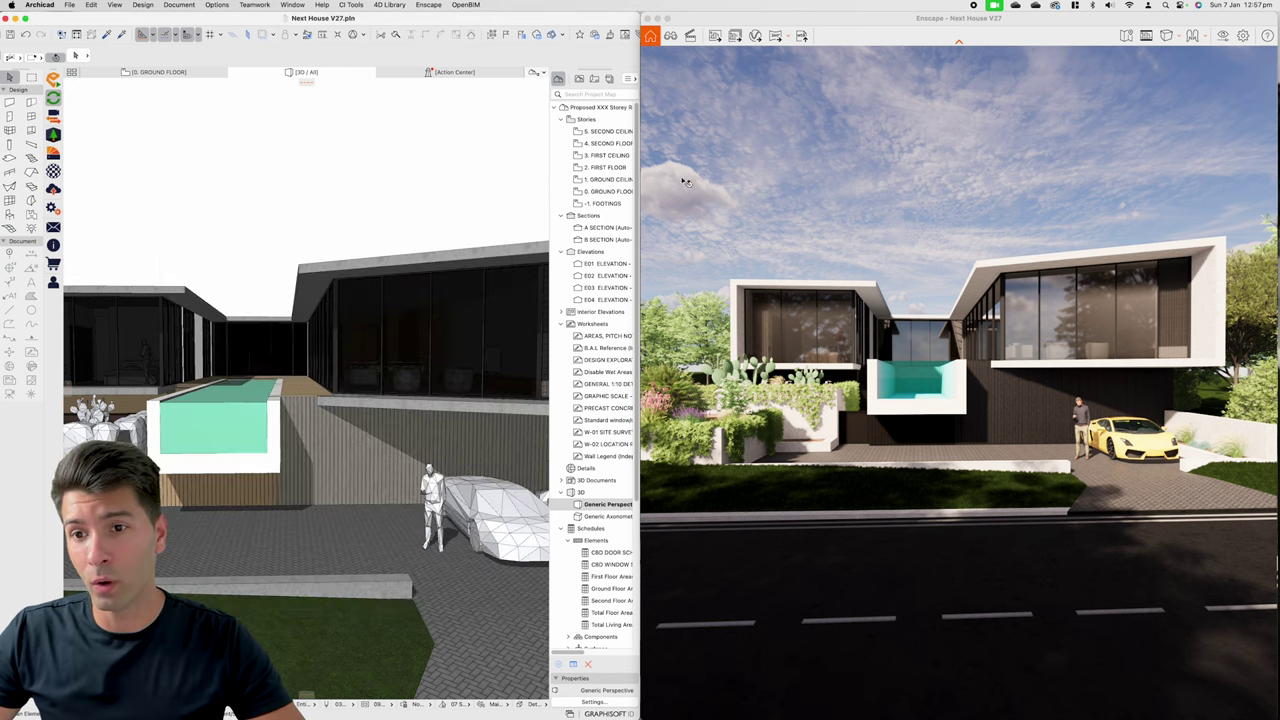
- Go through the saved Enscape views Drone front, Front Street View and Left Side View, with the render window filling the screen
click(912, 20)
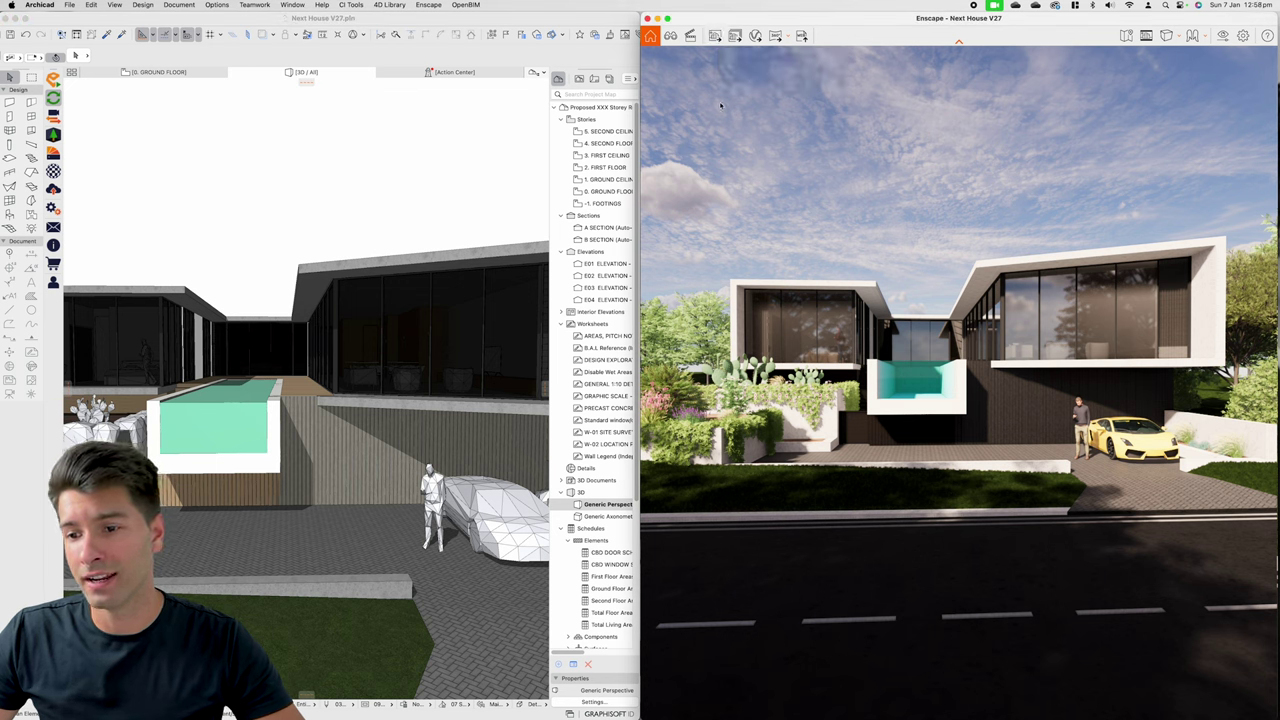
click(670, 35)
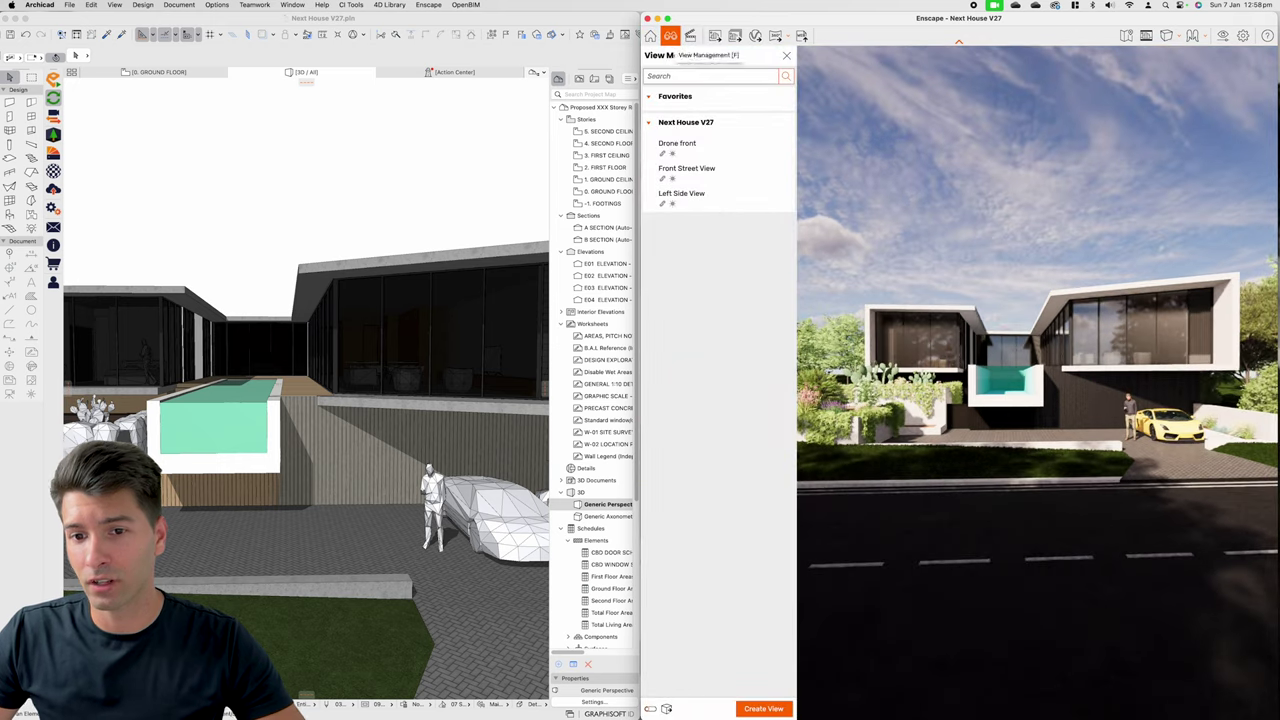
click(688, 144)
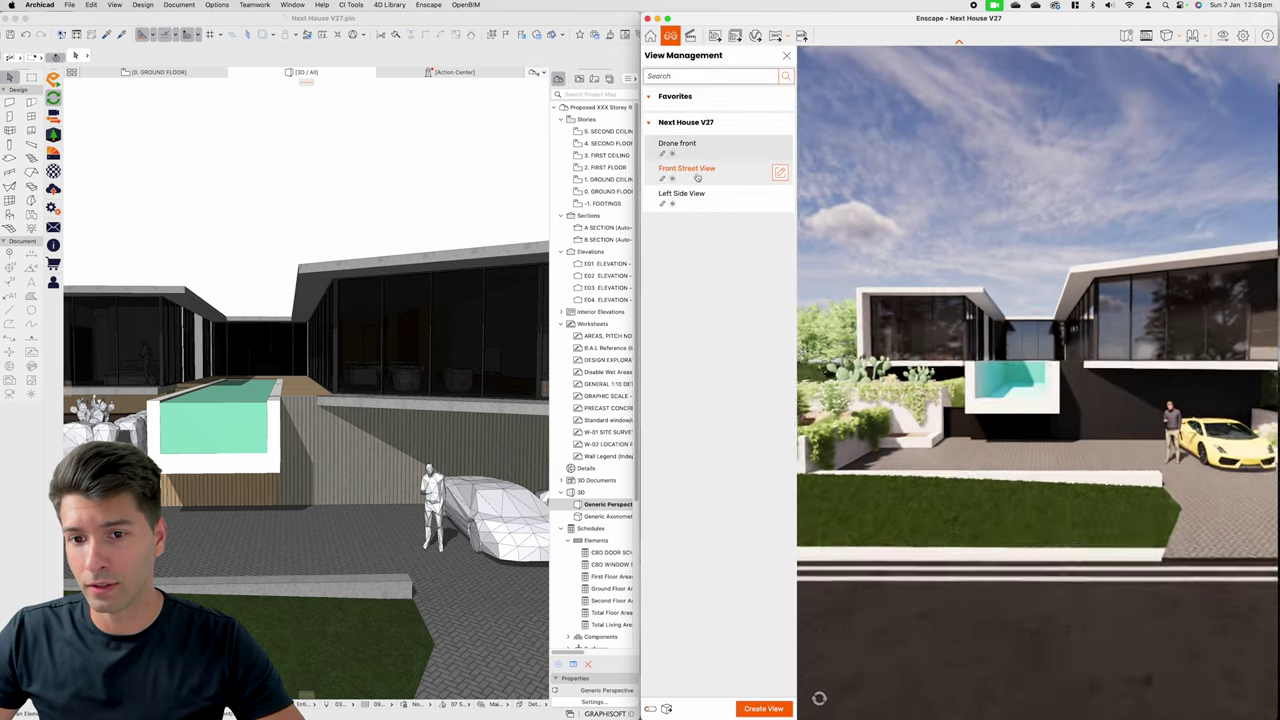
click(695, 172)
key(ctrl+alt+Return)
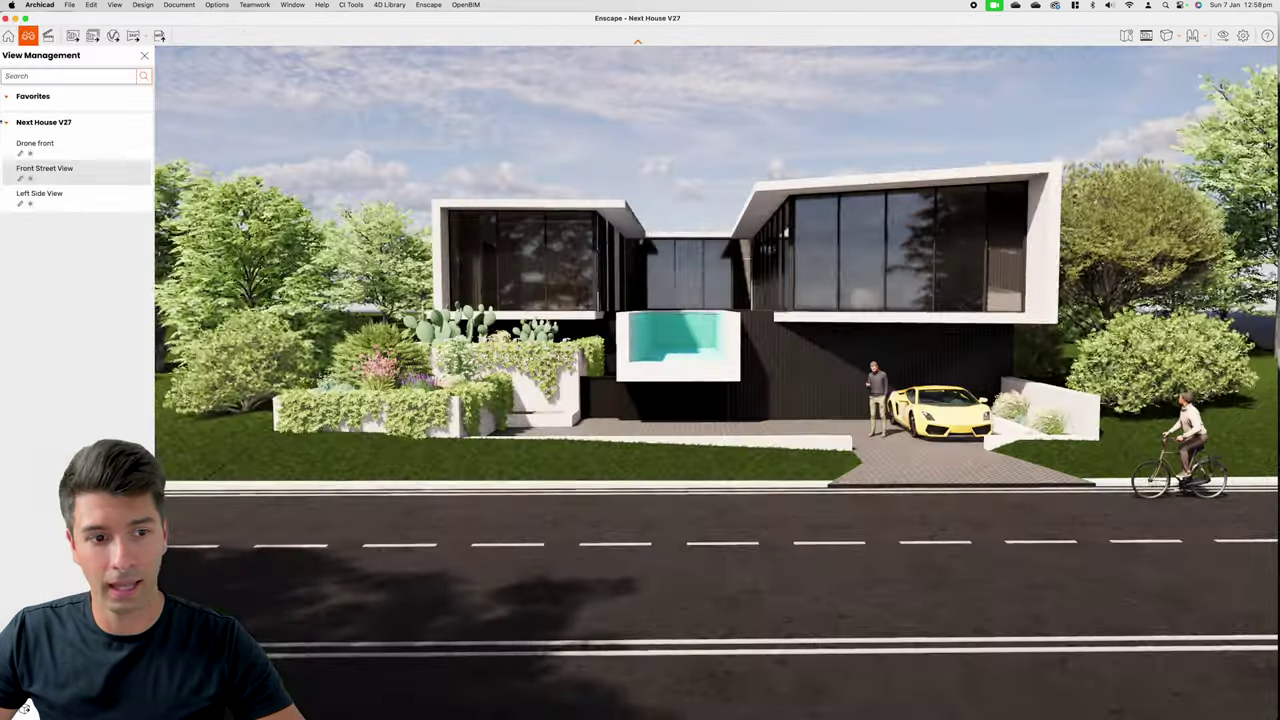
click(39, 199)
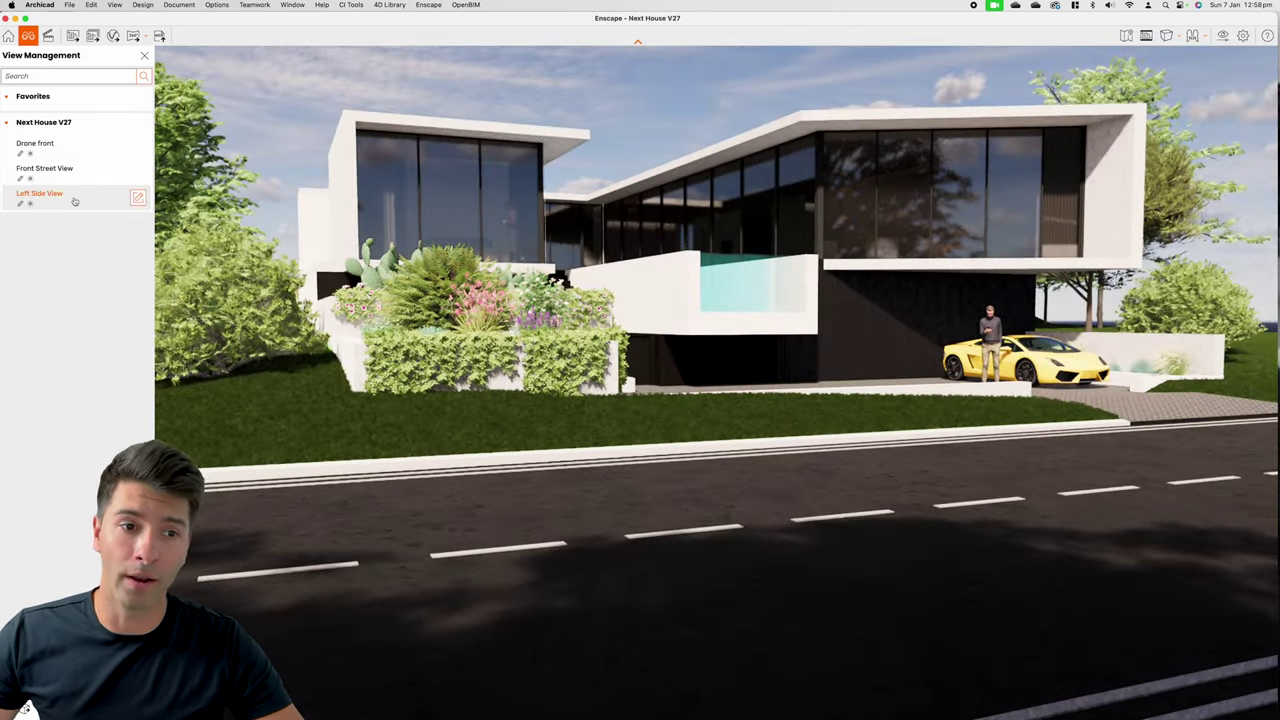
click(70, 174)
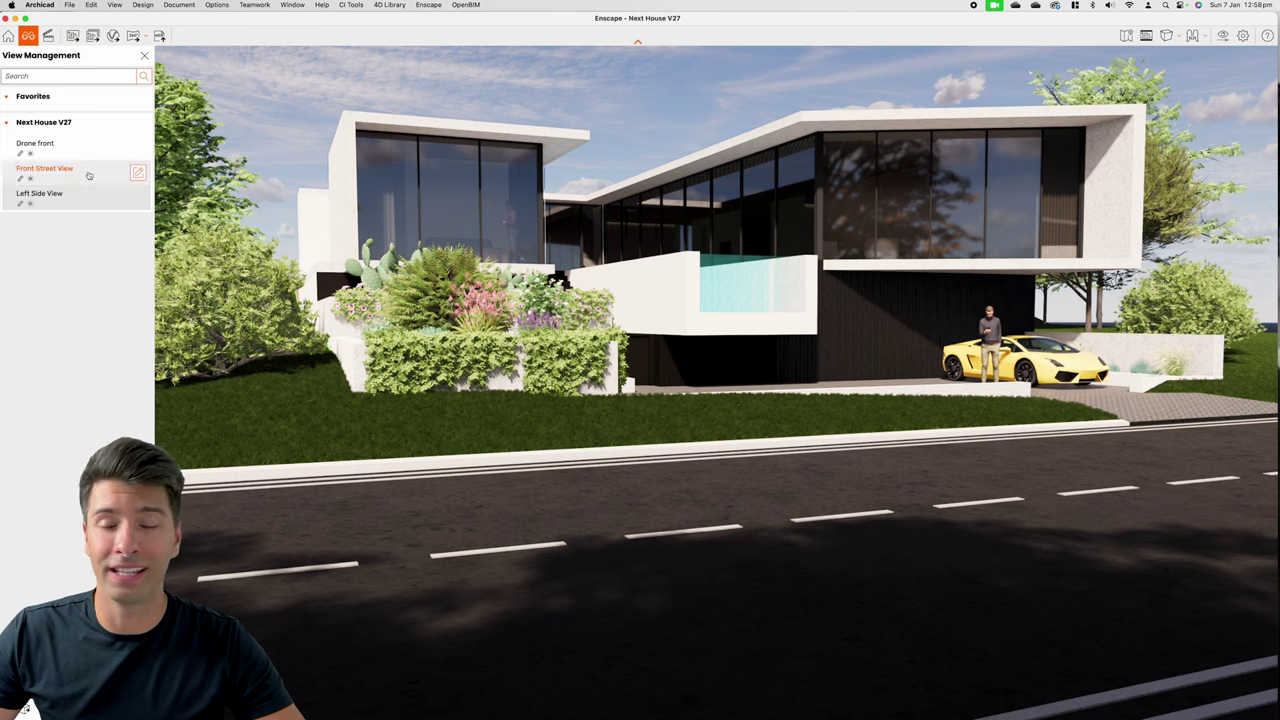
click(84, 145)
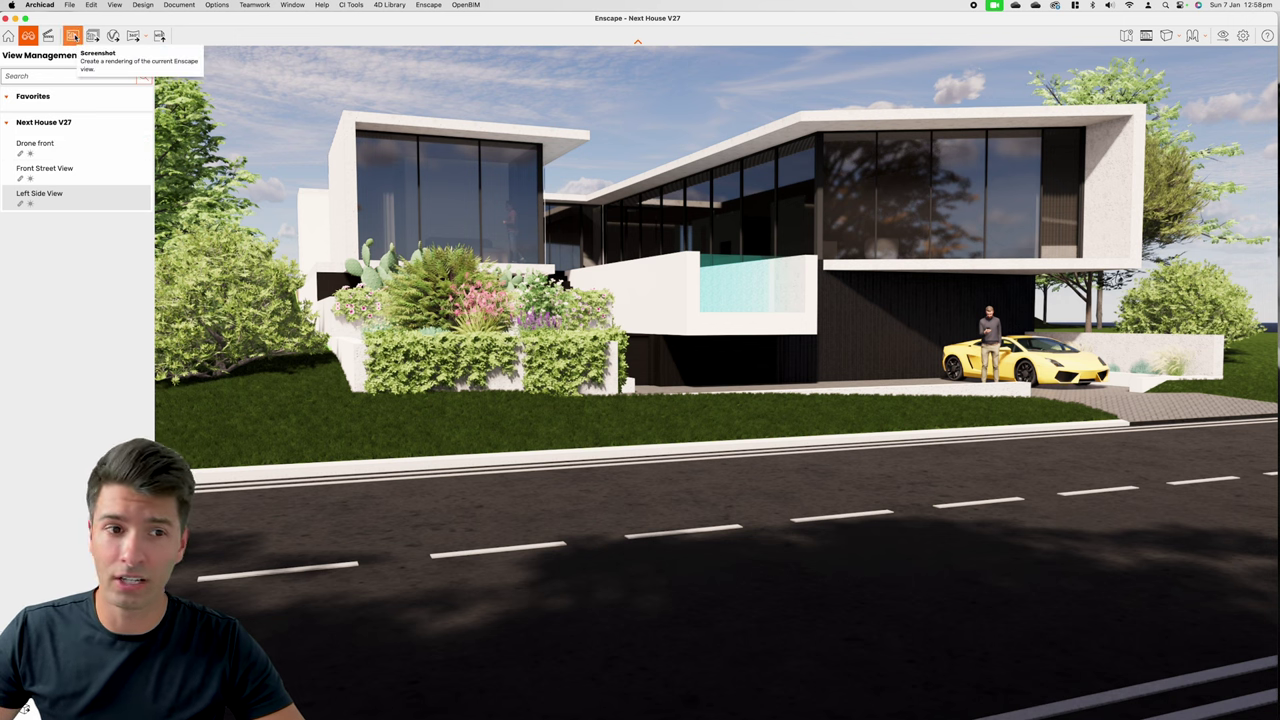
- Batch render the Drone front, Front Street View and Left Side View views of Next House V27
click(92, 36)
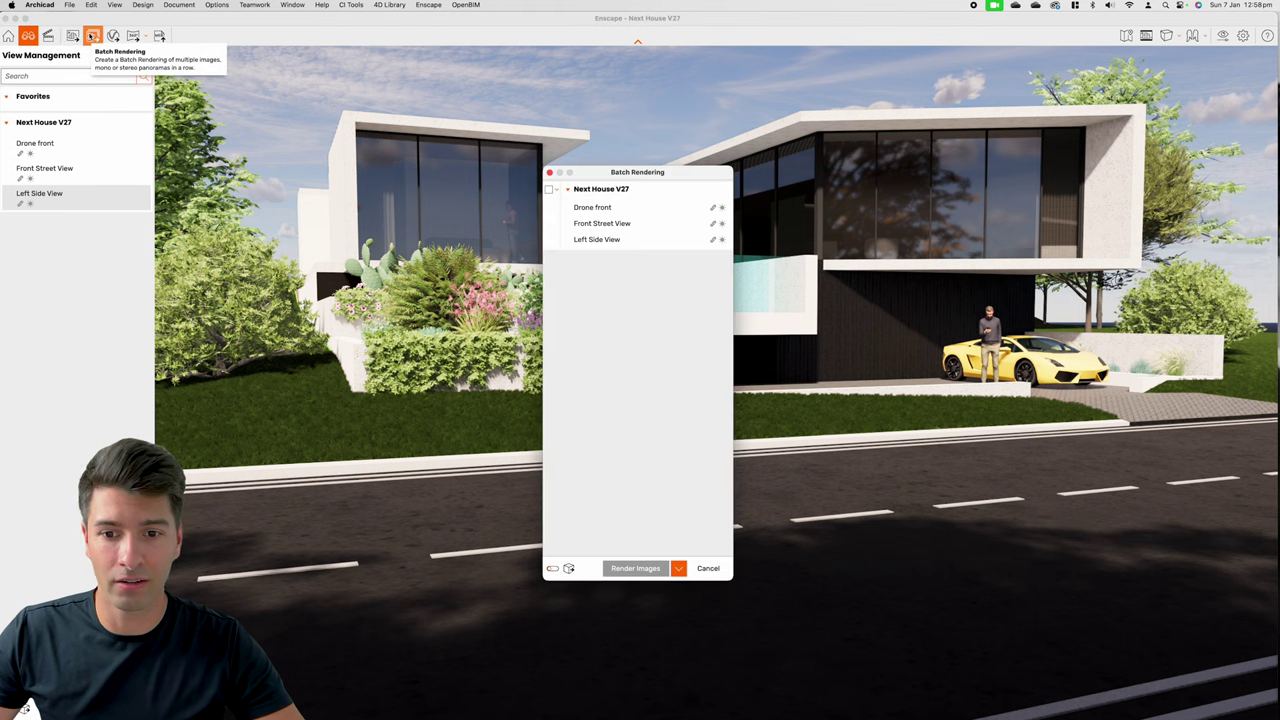
click(596, 207)
click(609, 223)
click(609, 239)
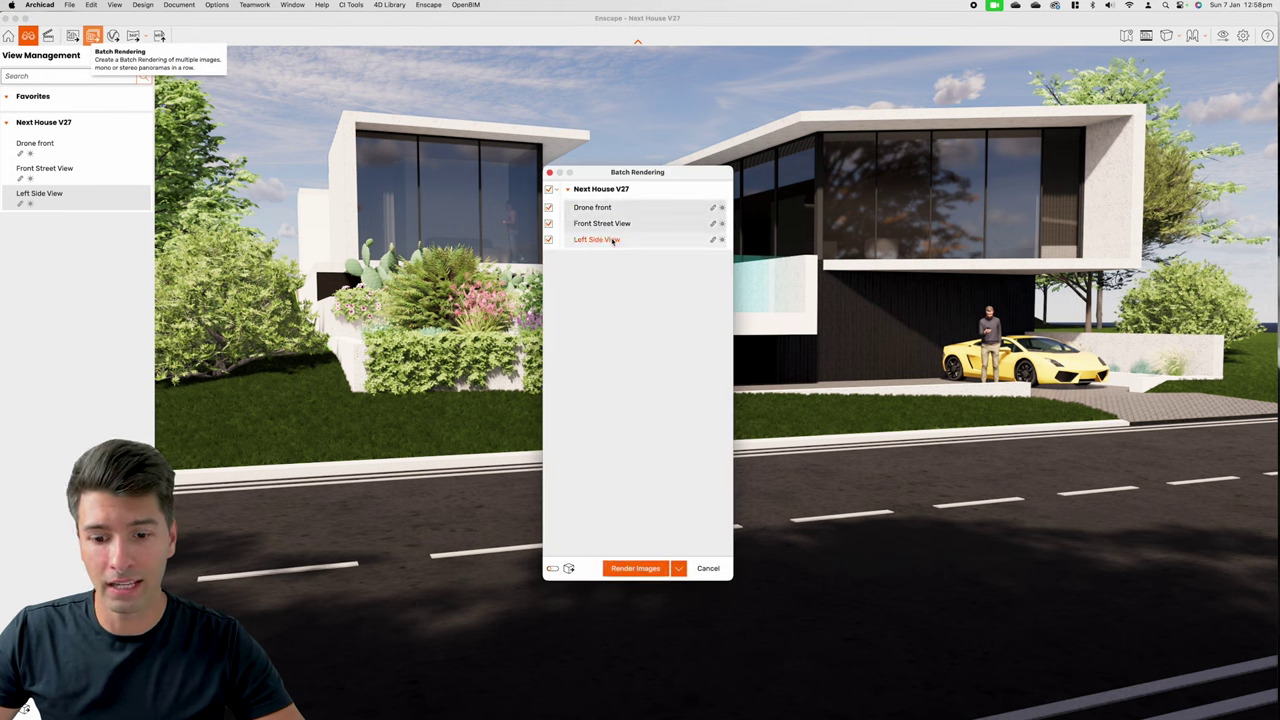
click(633, 568)
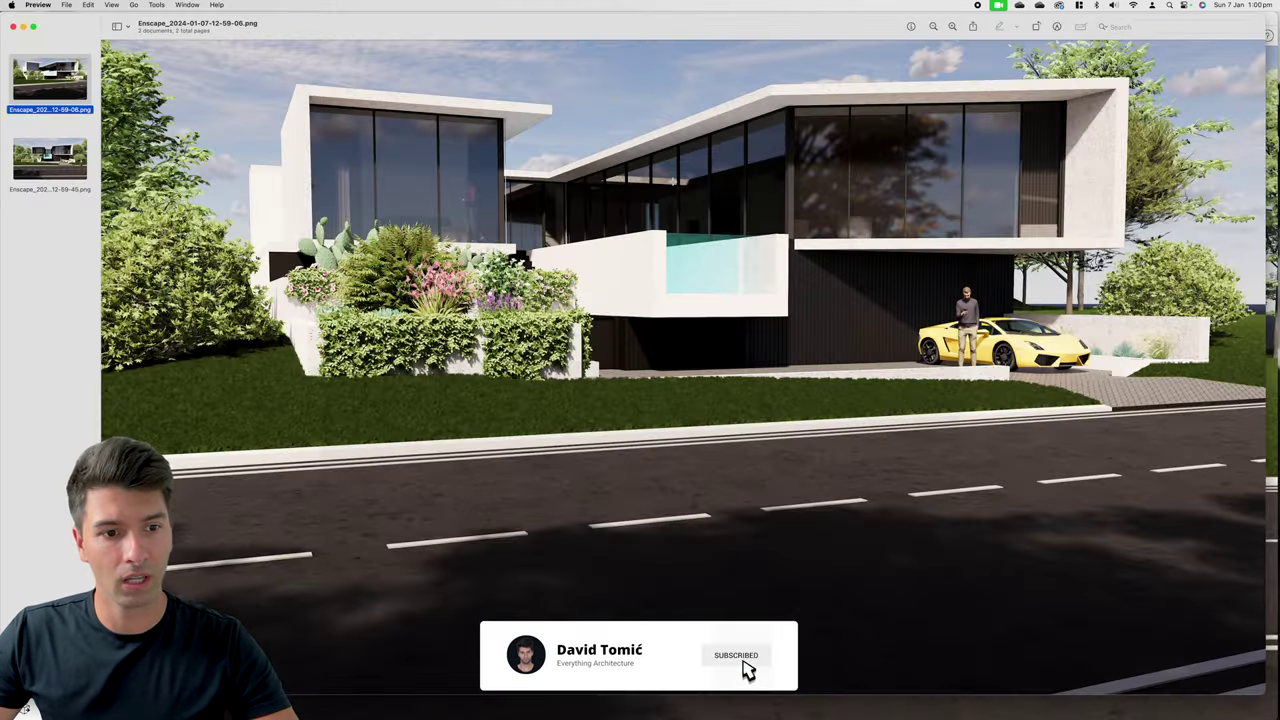
- Compare the new front street render with the November 2023 version in Preview, focusing on the dark cladding and driveway area
click(63, 143)
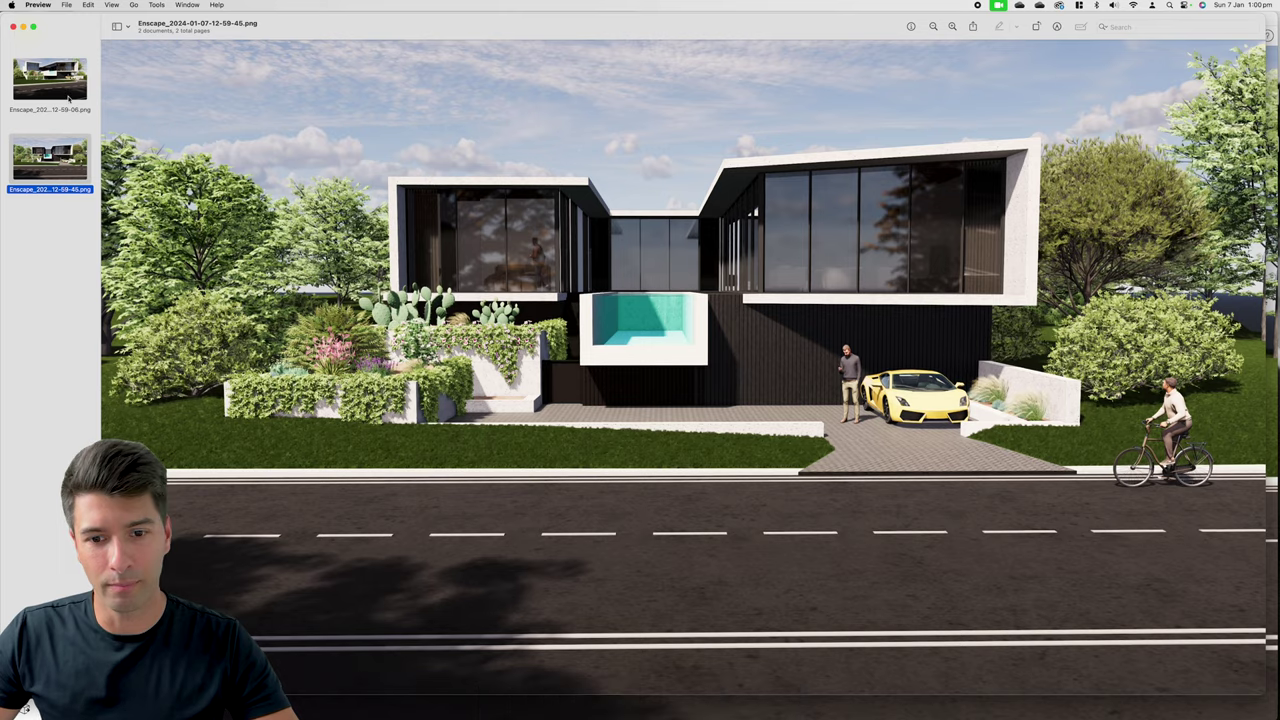
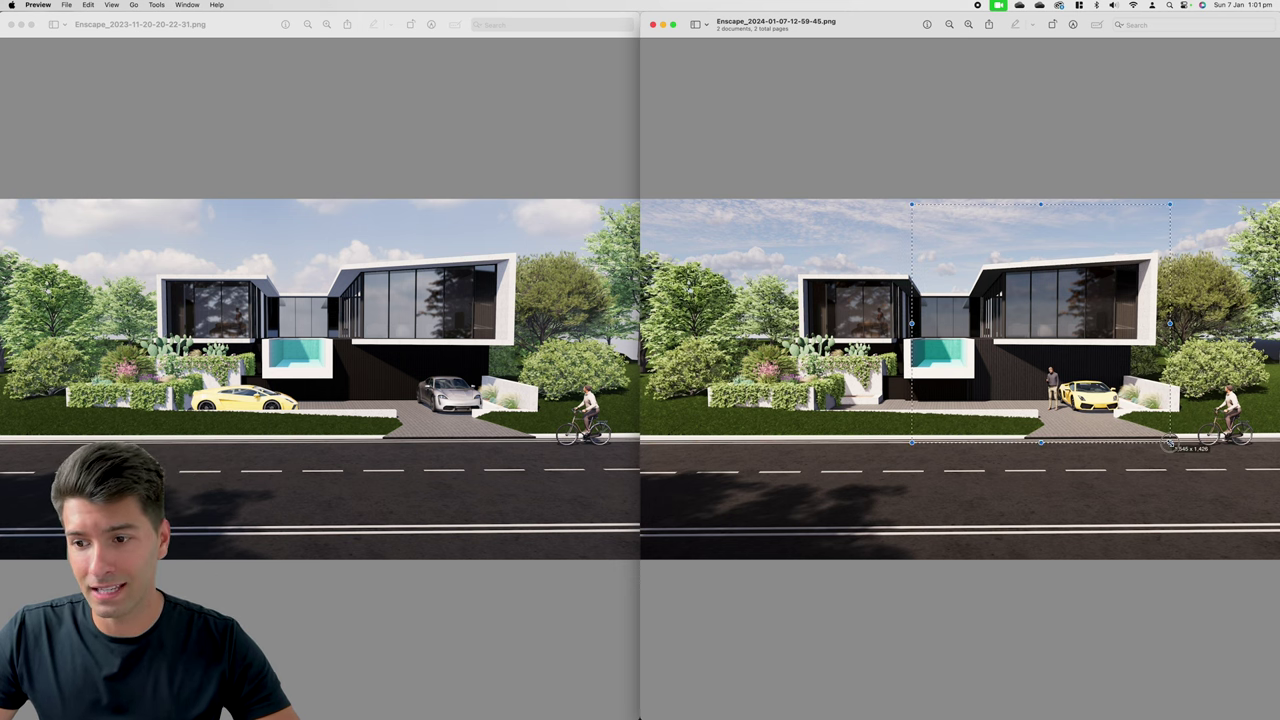
mouse_move(285, 233)
mouse_down()
mouse_move(622, 469)
mouse_move(563, 453)
mouse_up()
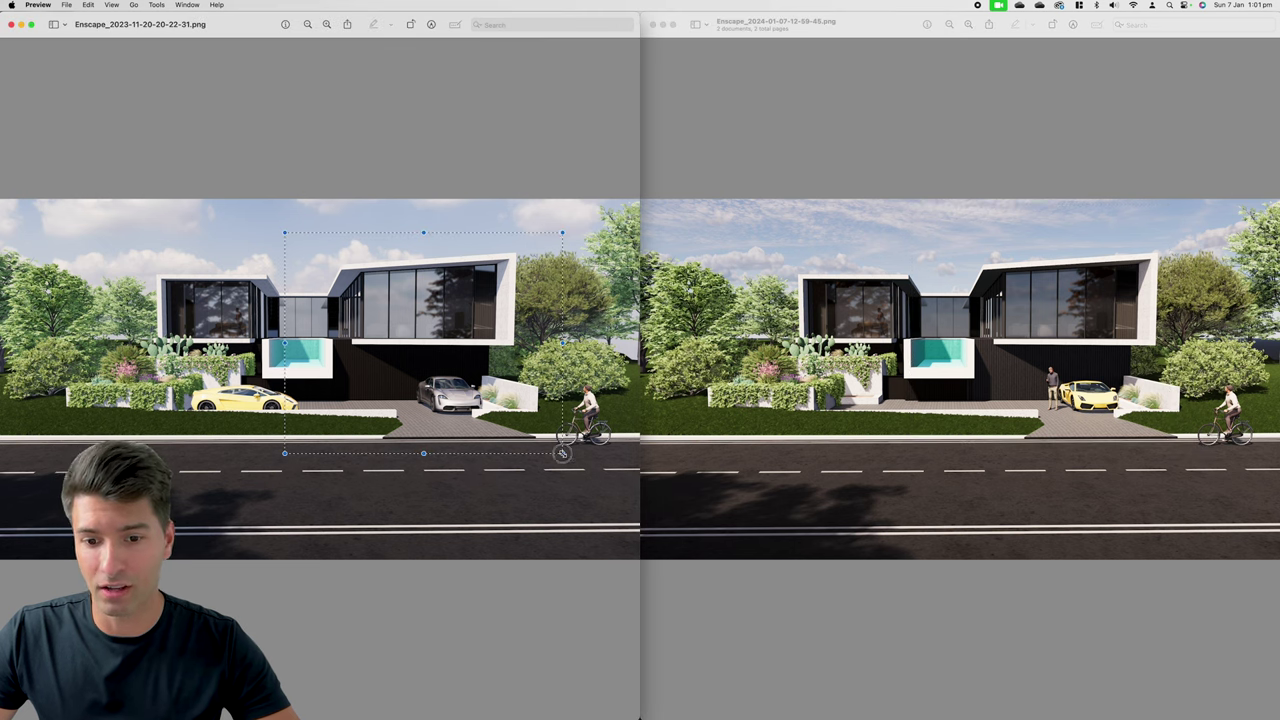
key(Escape)
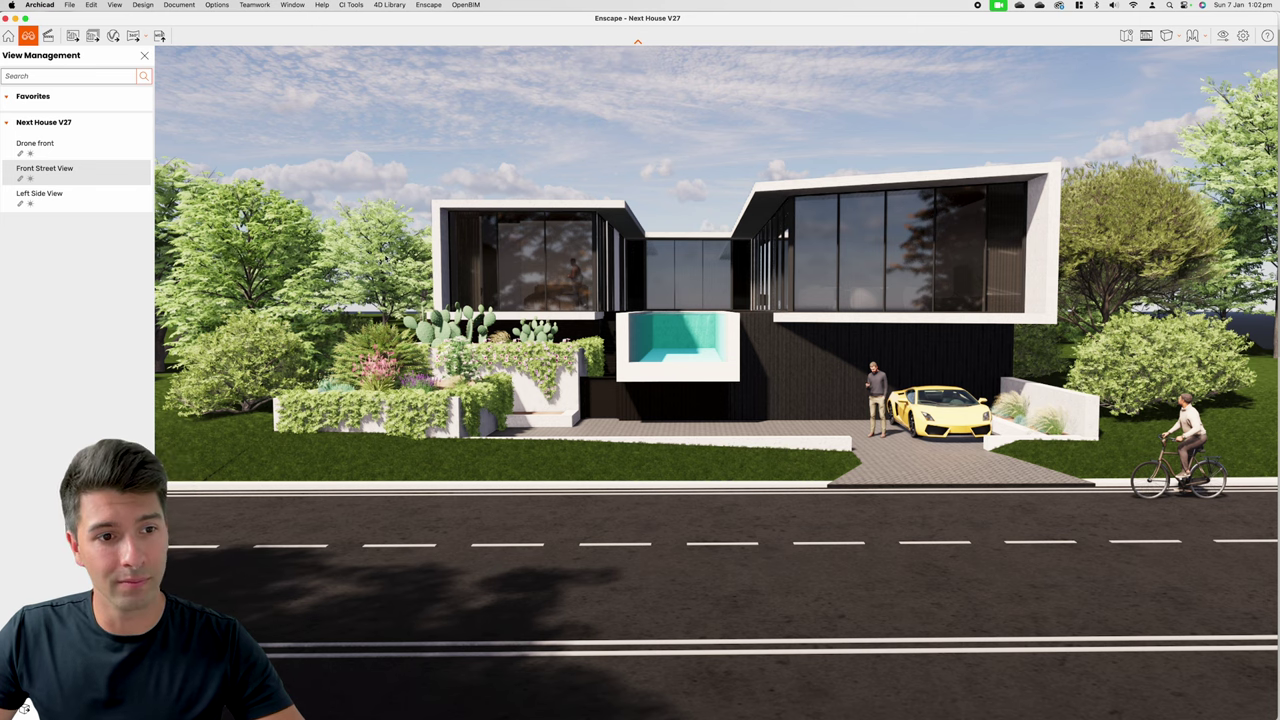
- Open the Enscape video editor and frame the opening shot of the house from the planter side of the street
click(48, 36)
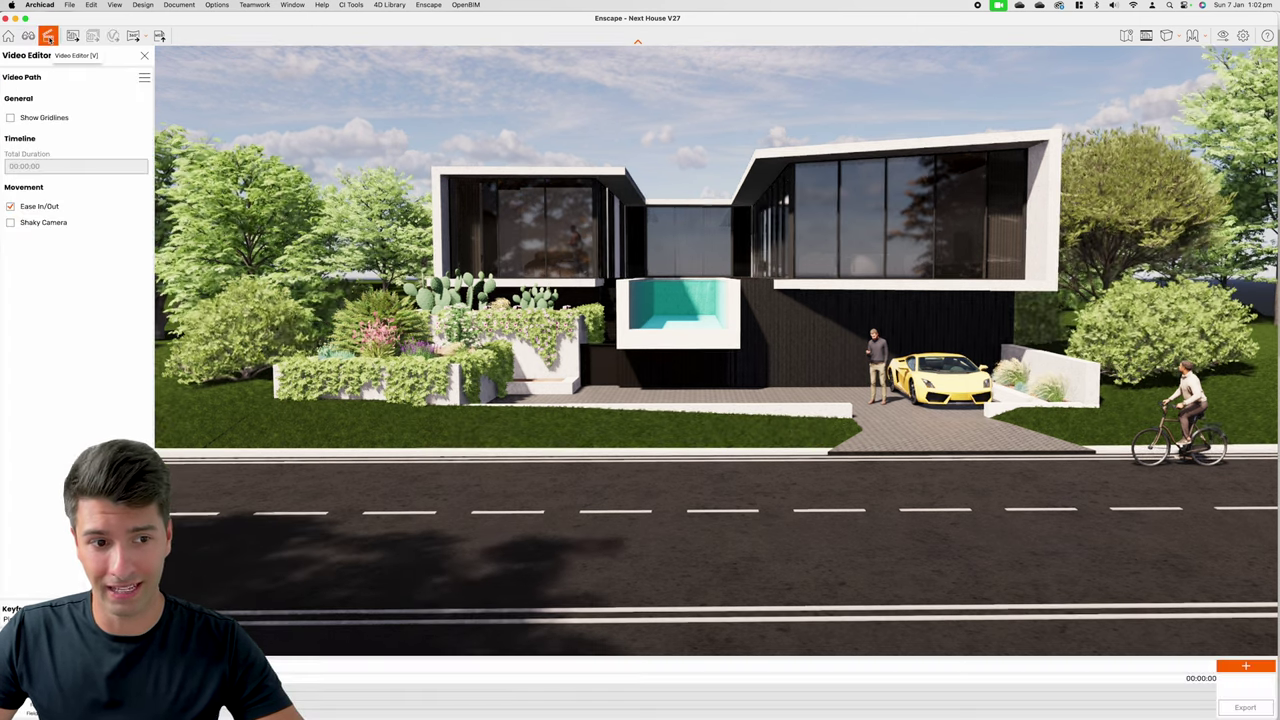
key(a)
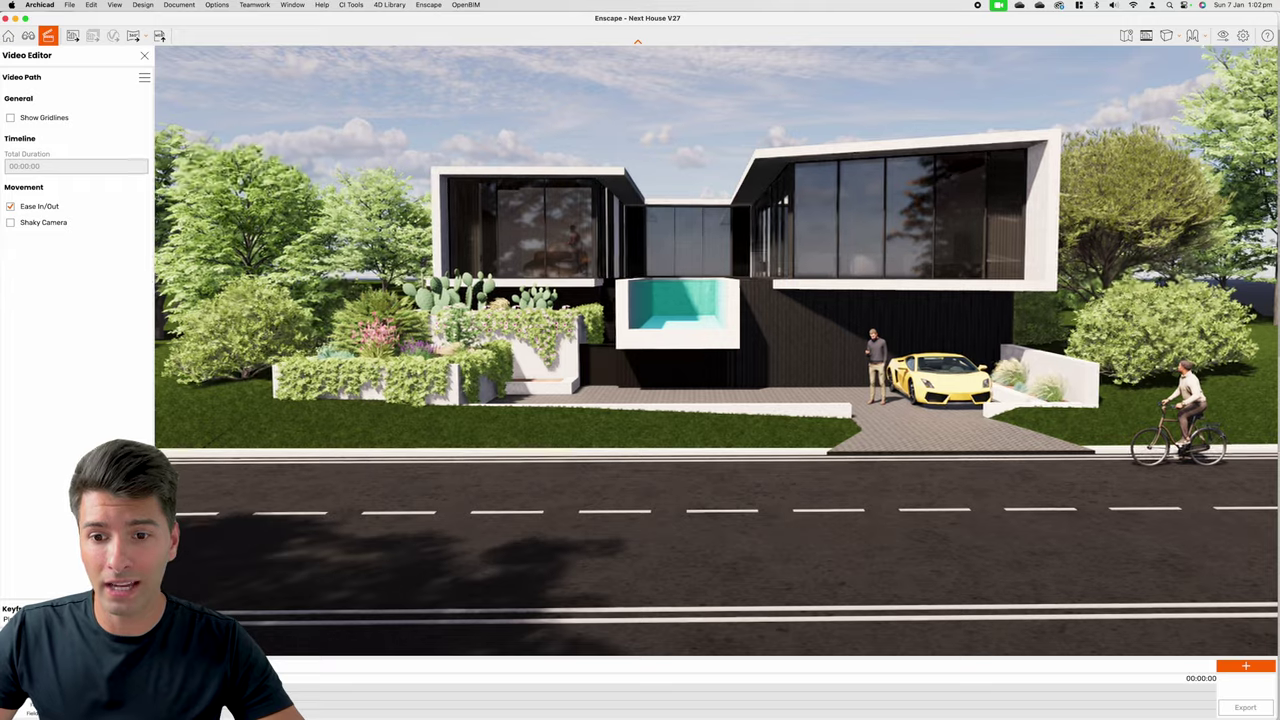
drag(400, 322, 640, 322)
key(a)
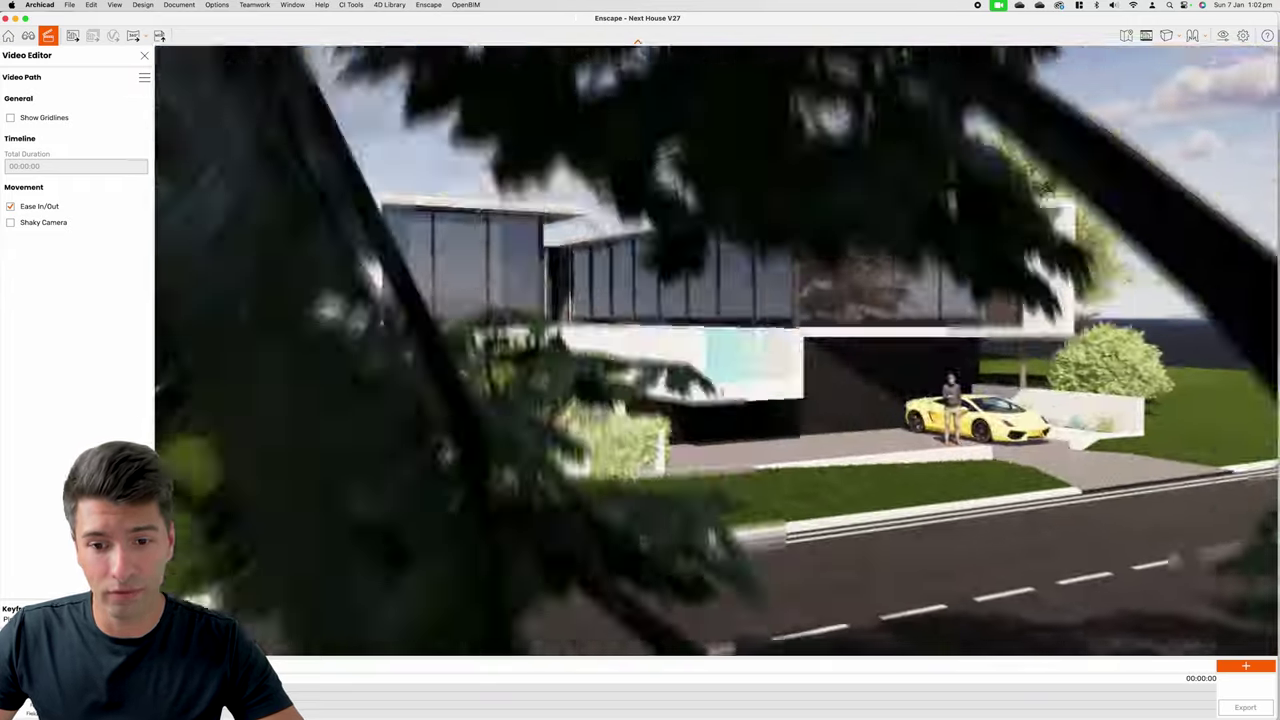
key(a)
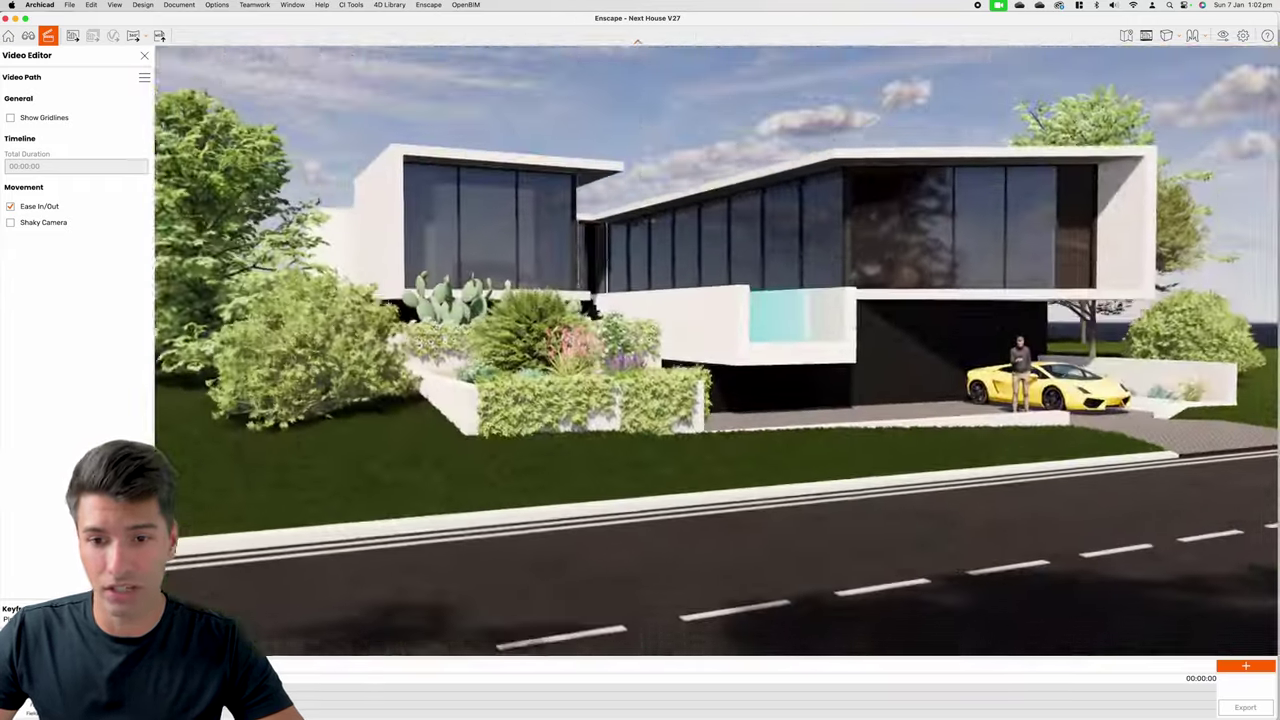
key(d)
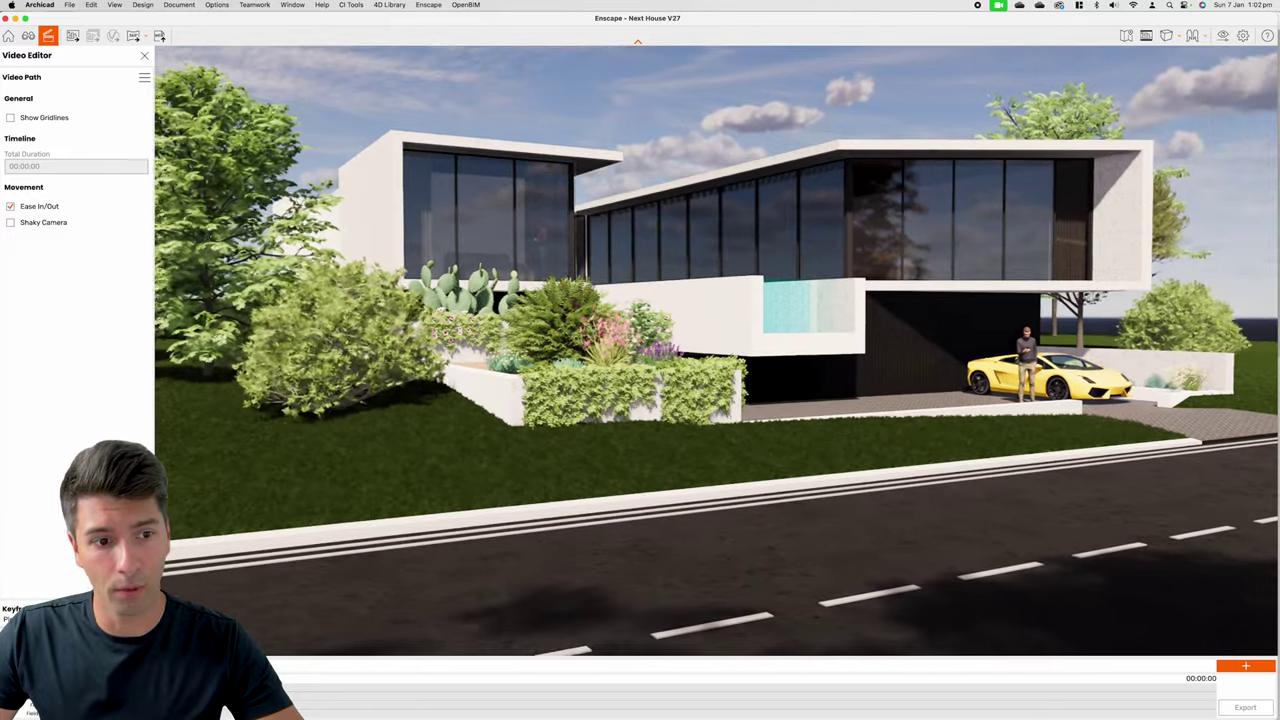
key(a)
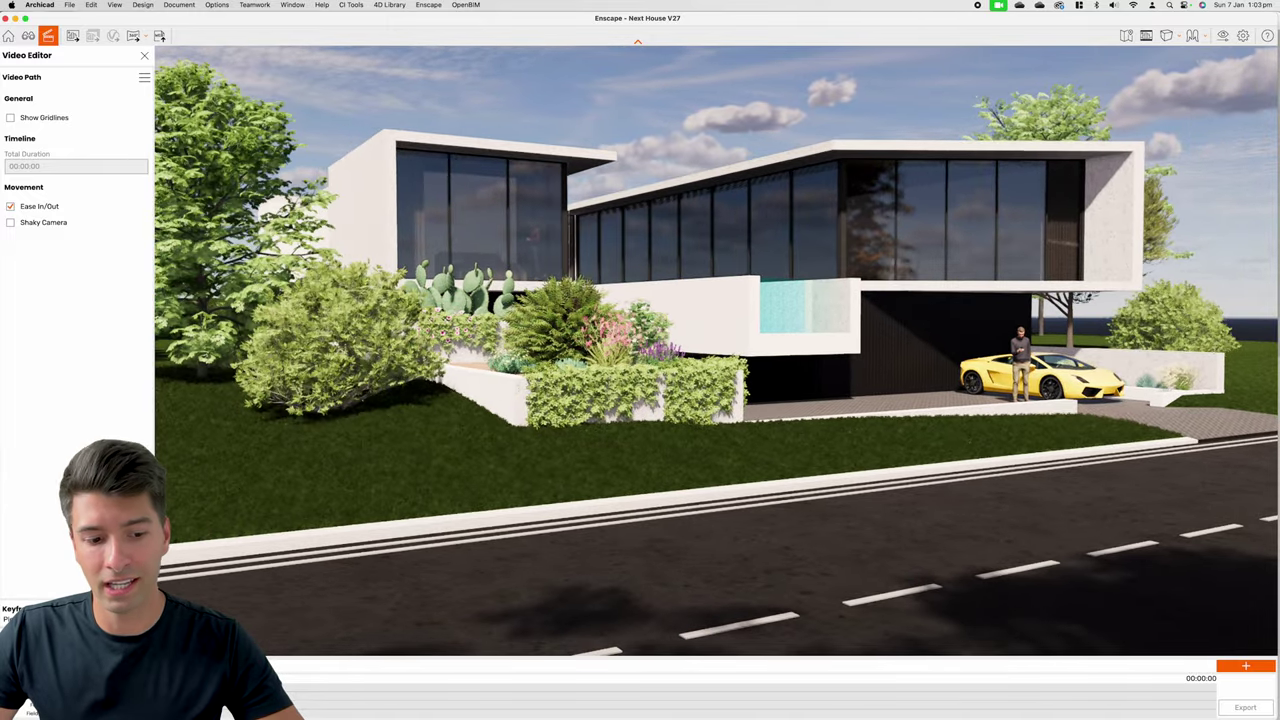
- Add video keyframes for the front facade and for the angled view from the driveway side behind the cyclist
drag(671, 472, 450, 474)
key(d)
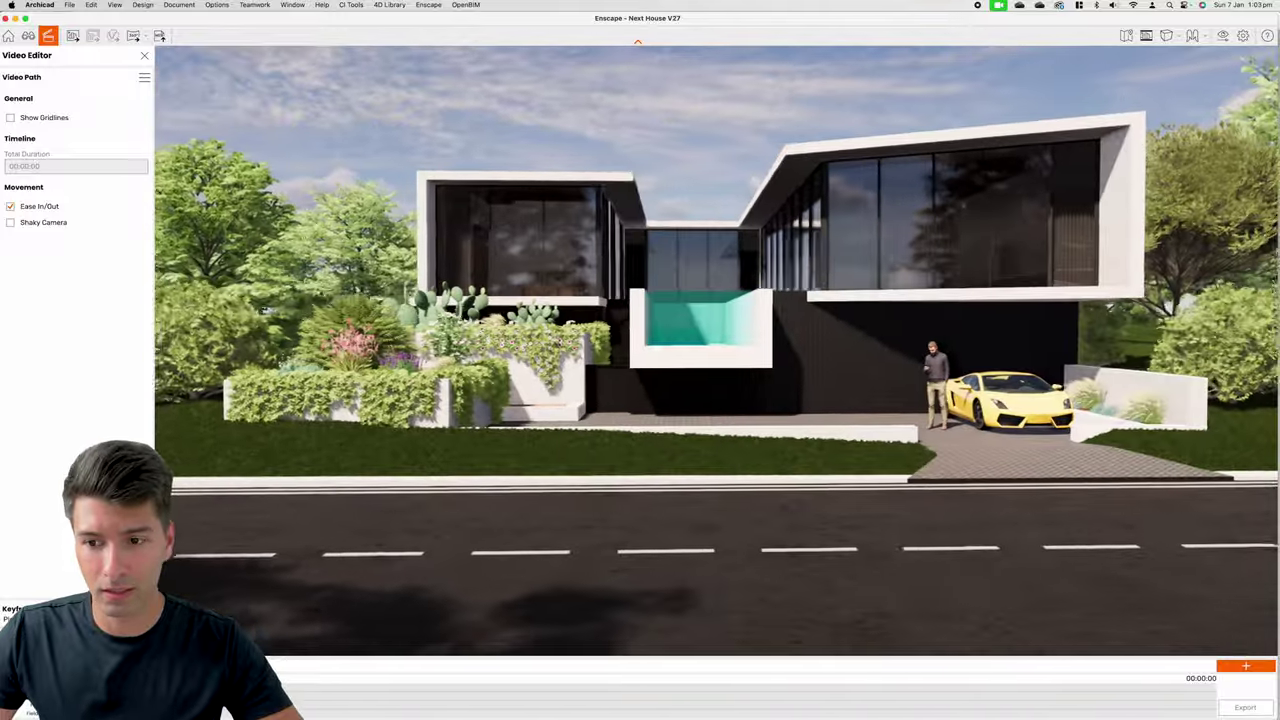
key(d)
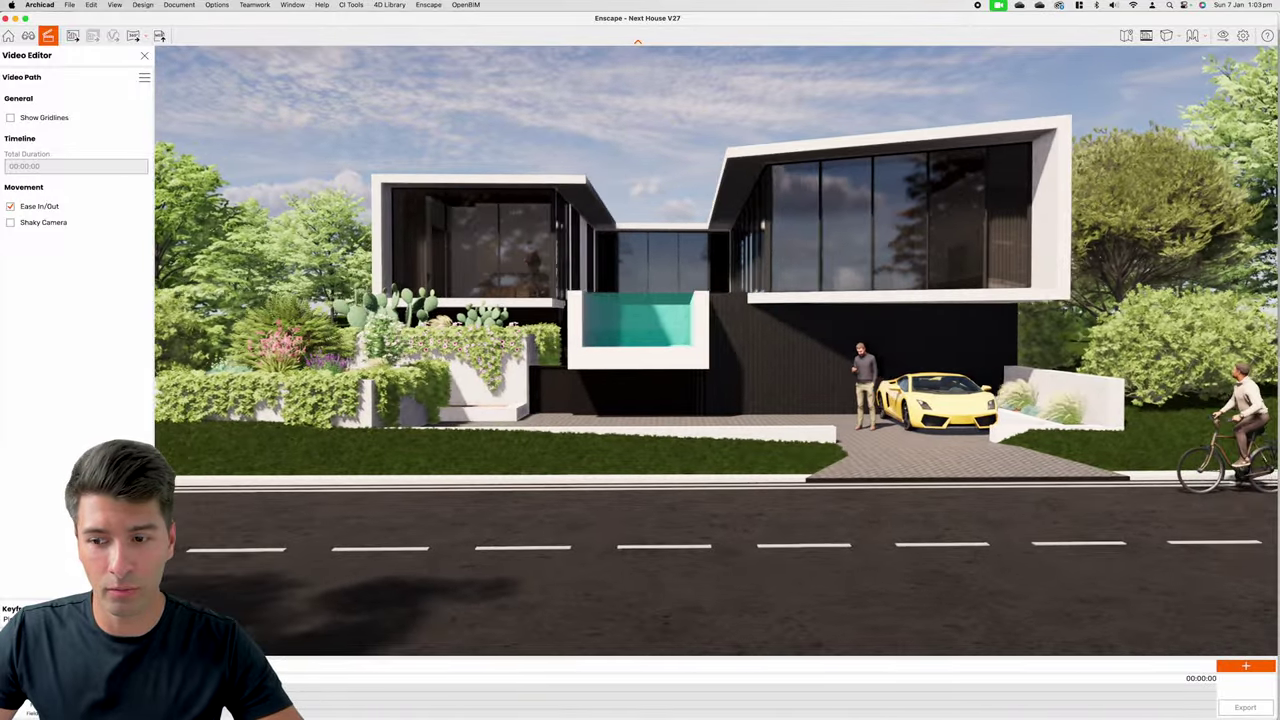
key(k)
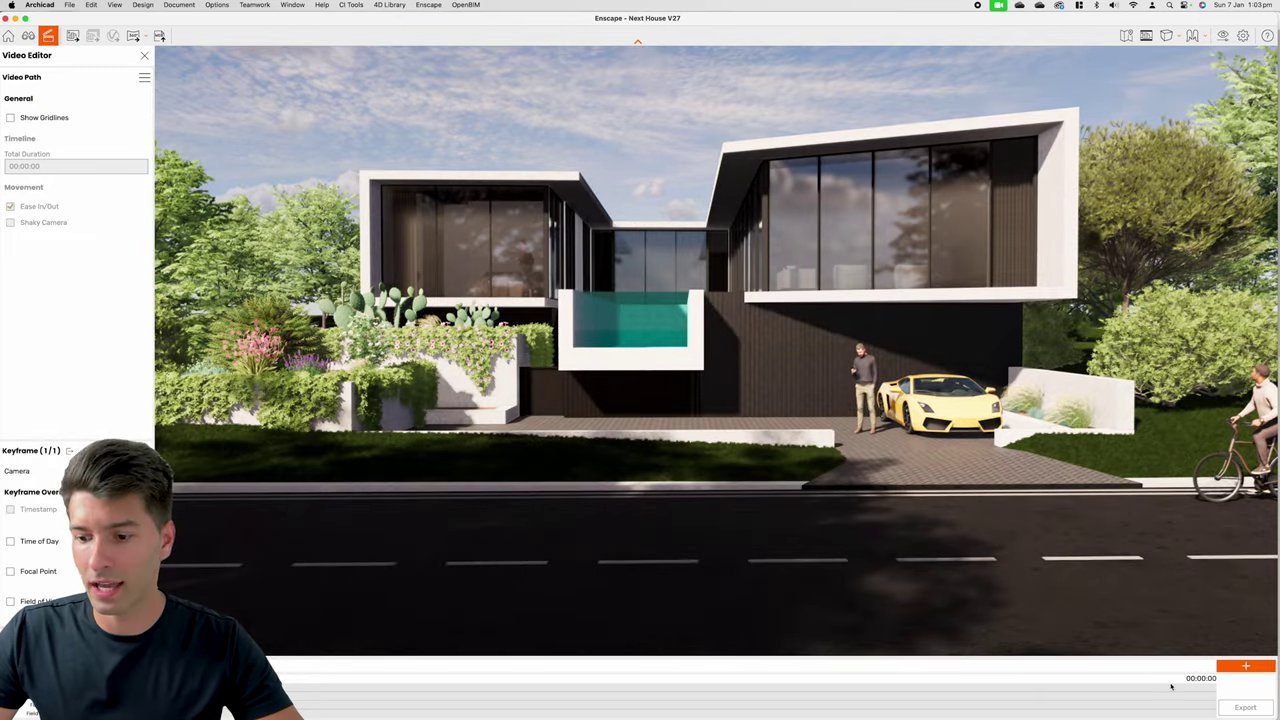
click(1239, 666)
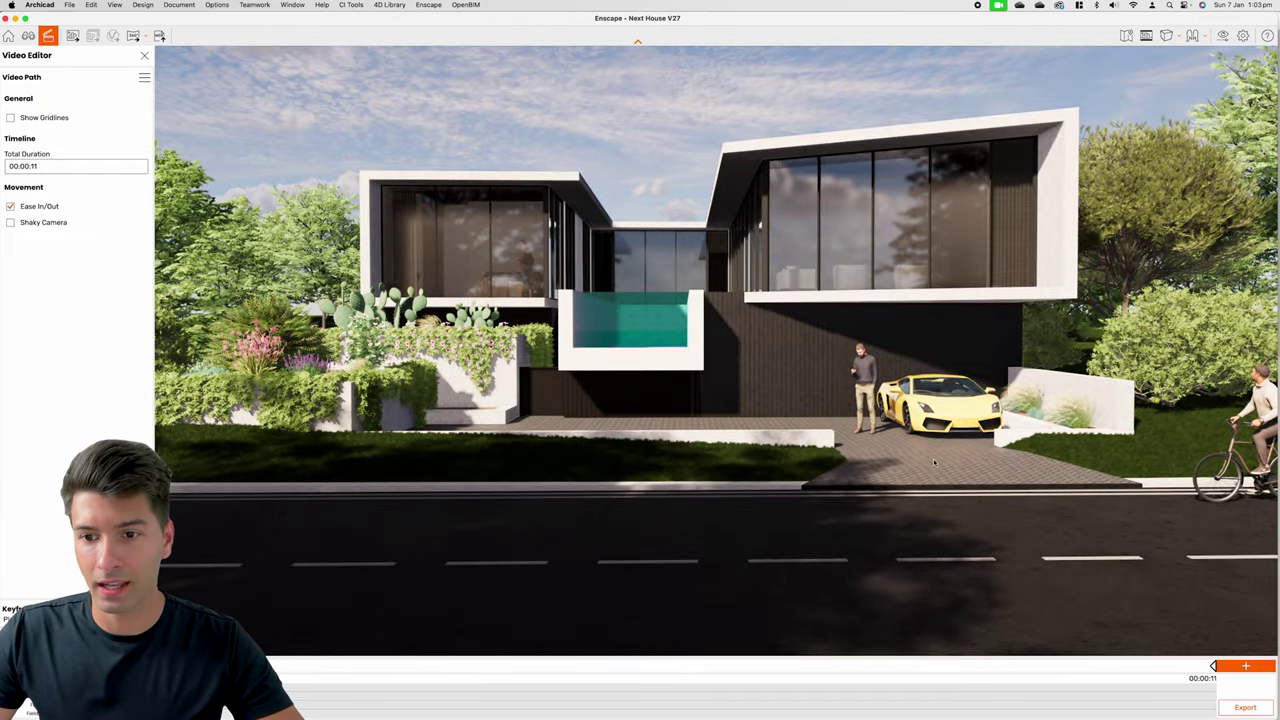
key(d)
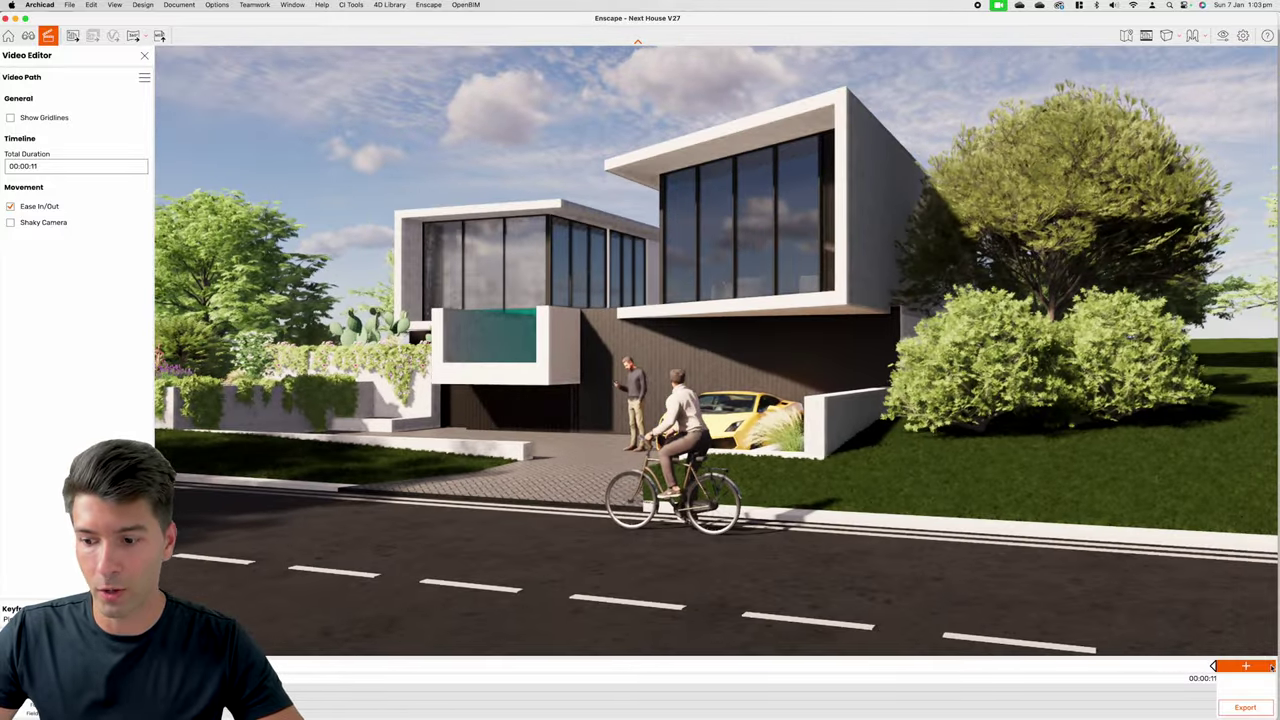
click(1267, 667)
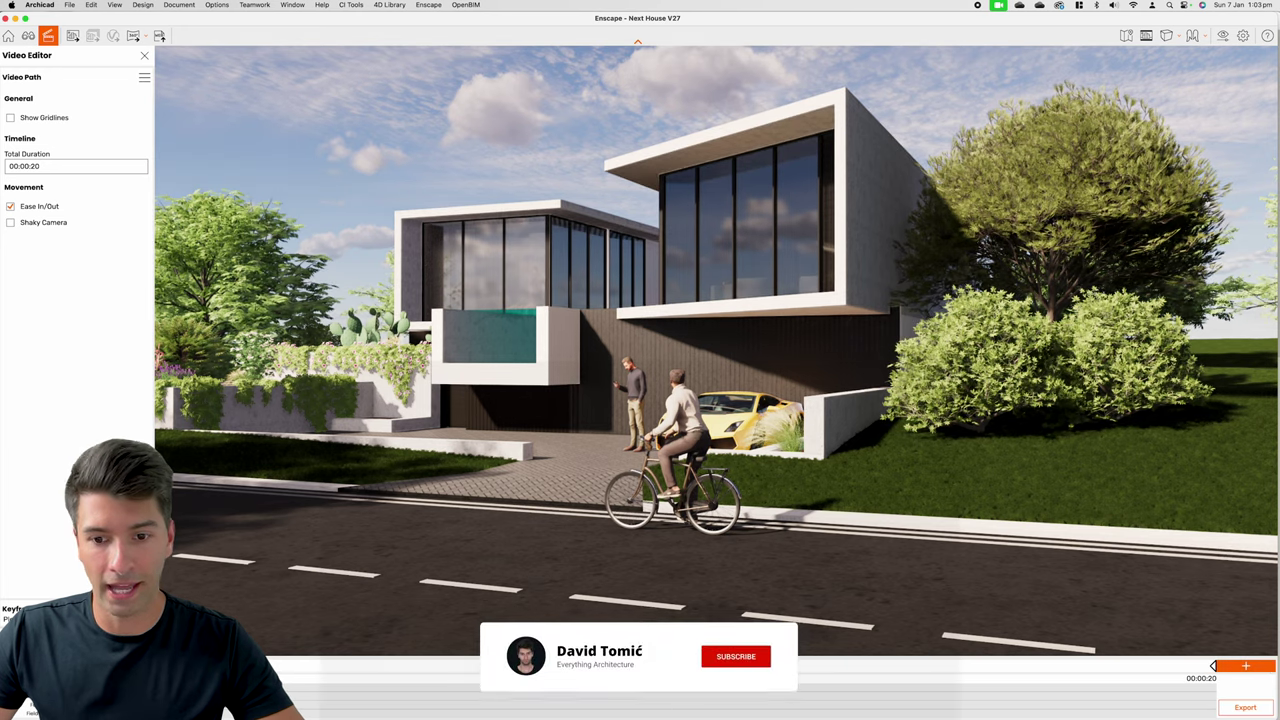
- Play the exported walkthrough video of the house and watch the camera move along the street facade
key(space)
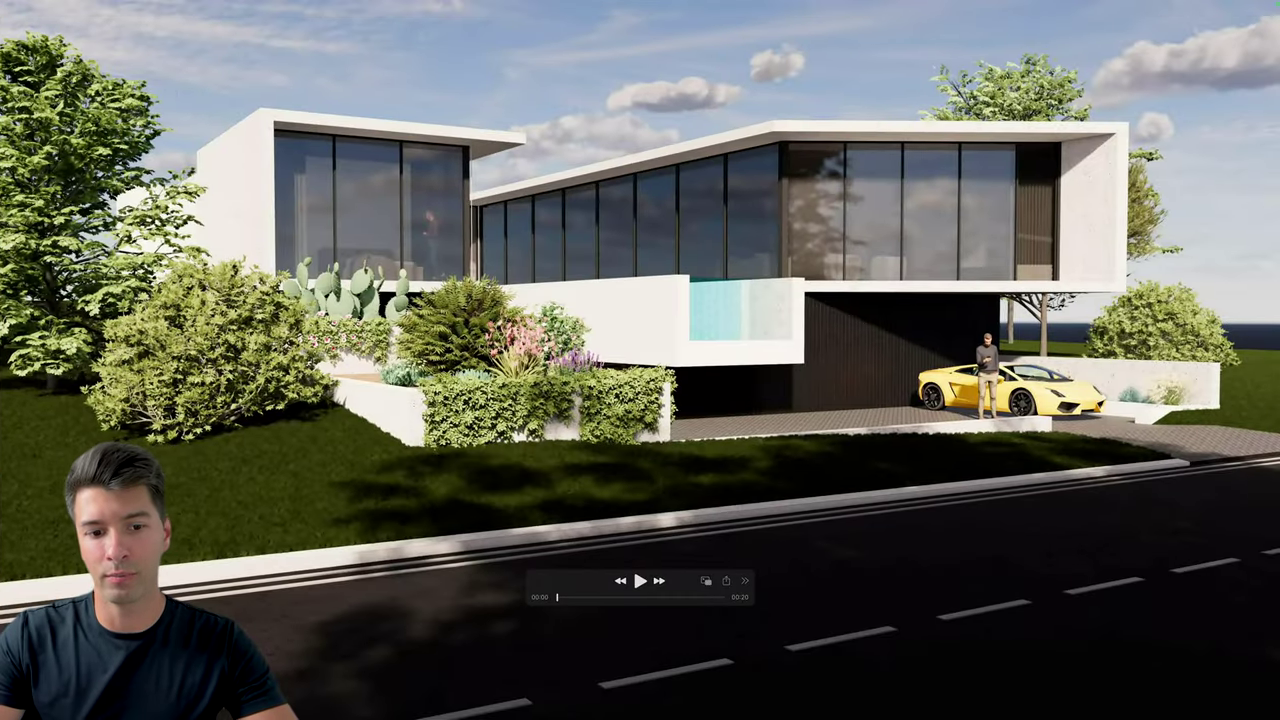
click(640, 580)
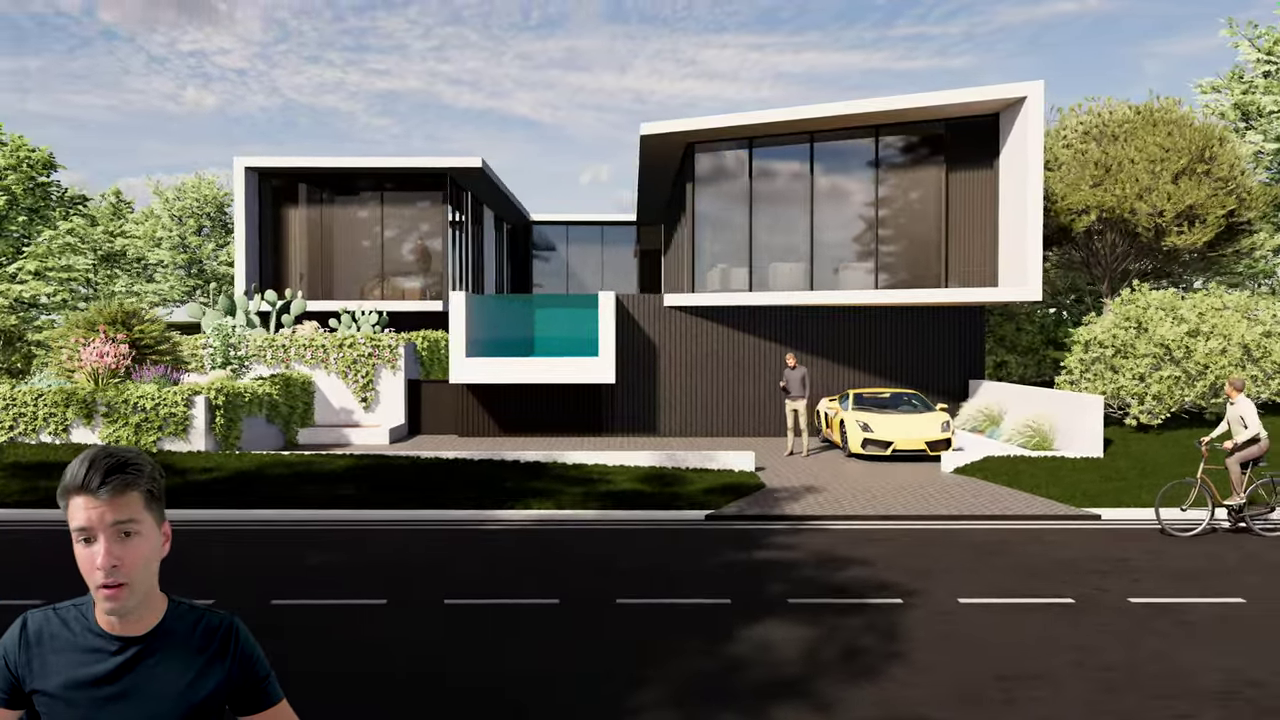
mouse_move(685, 331)
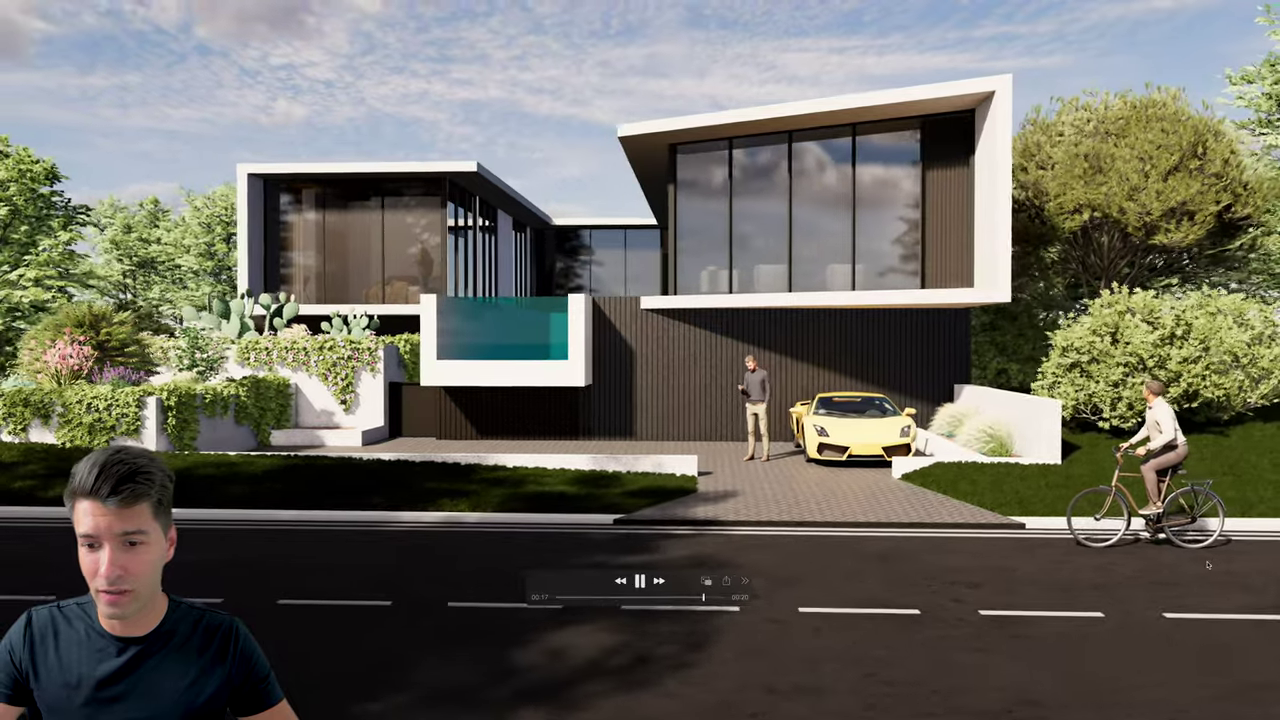